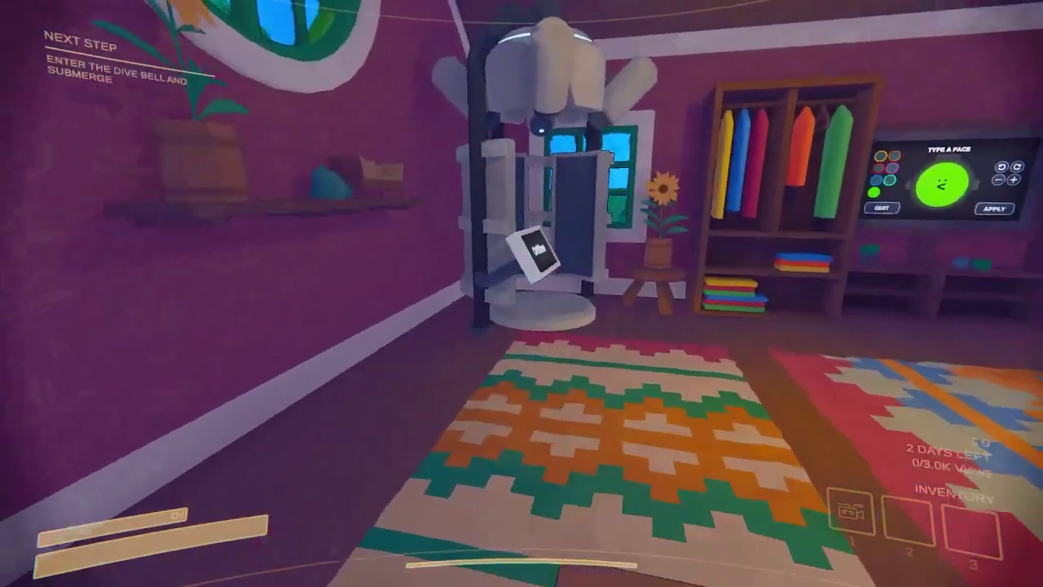
Walk to the face terminal, start using it and replace the current face text with "oro".
key(w)
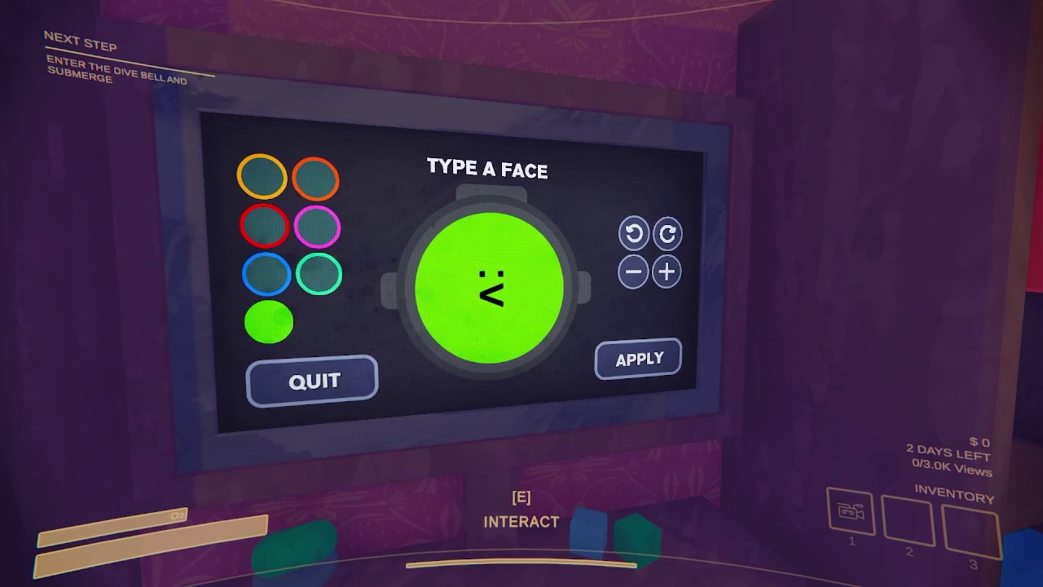
key(e)
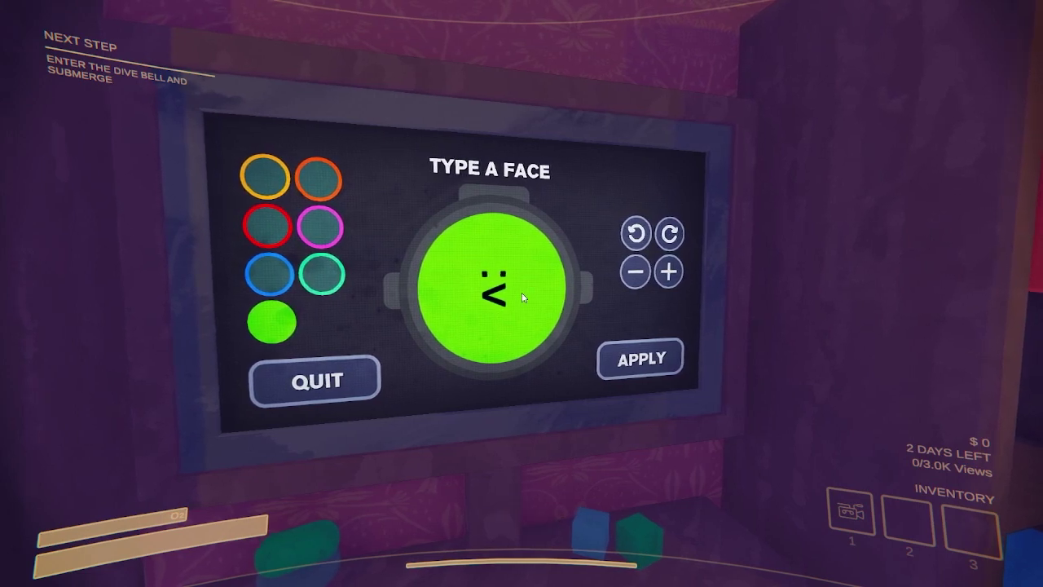
key(BackSpace)
key(BackSpace)
text(oro)
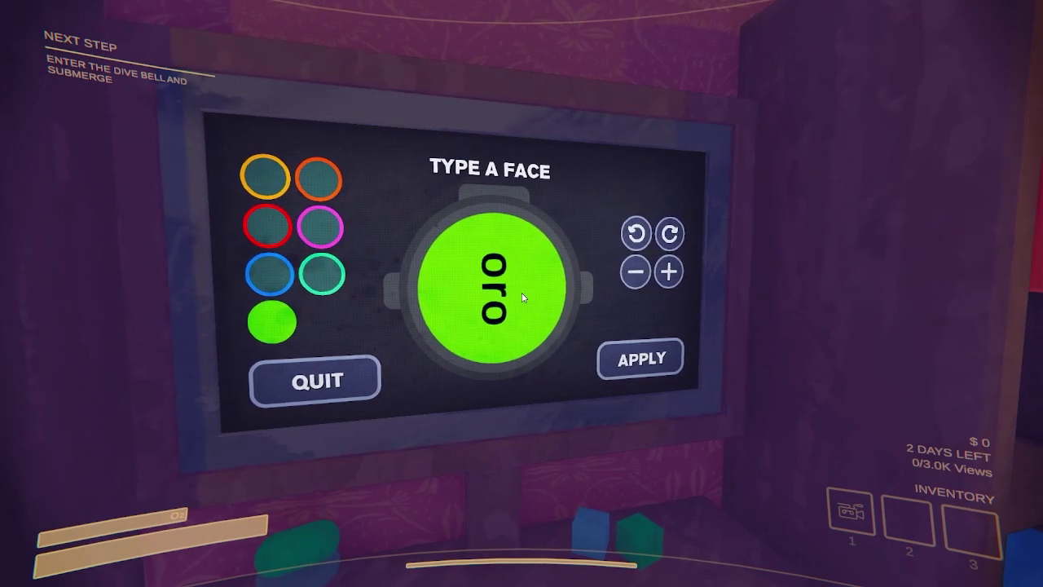
Clear the face text, rotate it to read horizontally and enter "ada" as the face.
key(BackSpace)
key(BackSpace)
key(BackSpace)
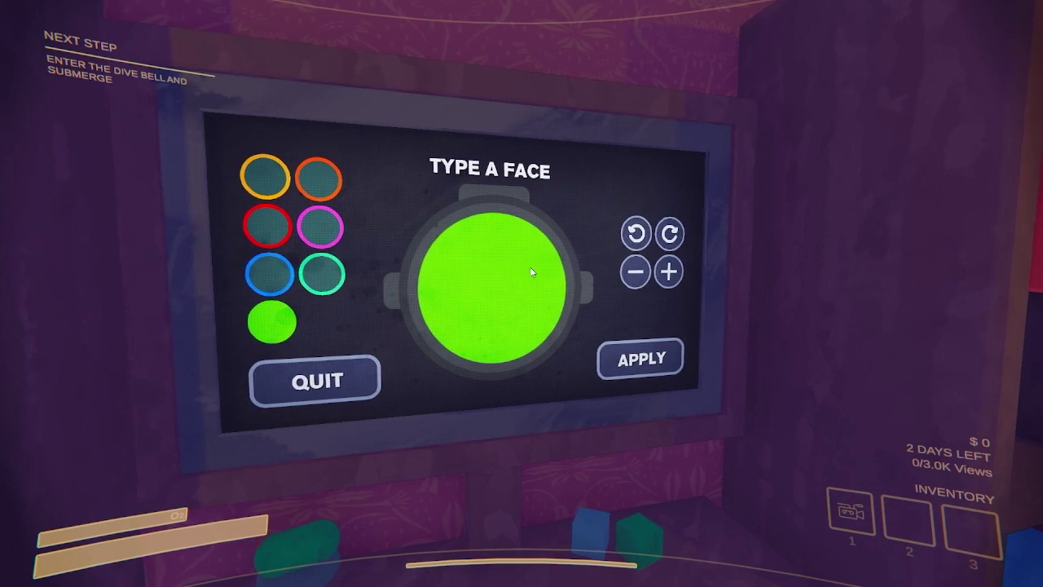
text(ads)
key(BackSpace)
key(BackSpace)
key(BackSpace)
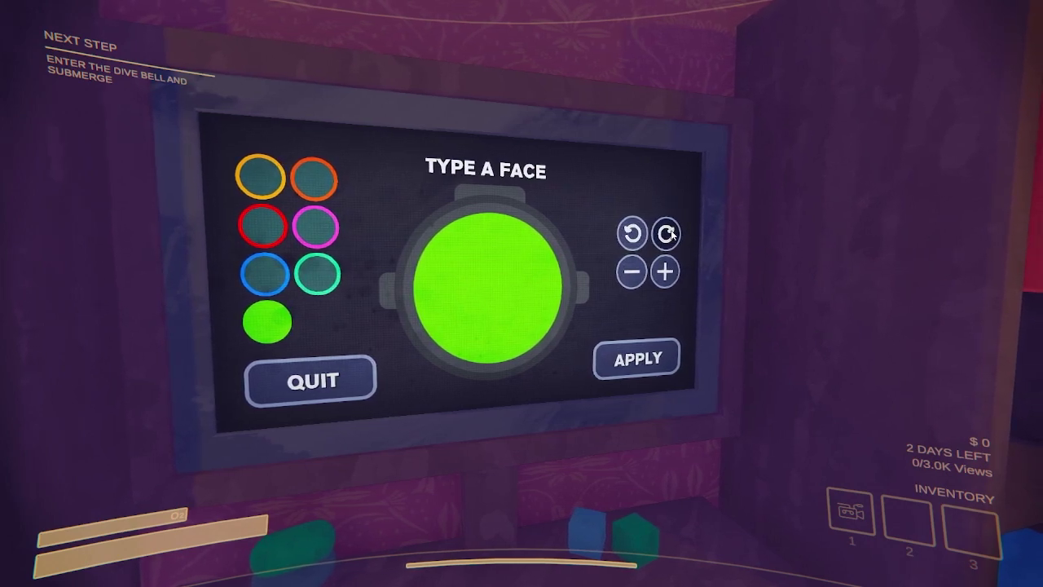
text(ads)
key(BackSpace)
key(BackSpace)
key(BackSpace)
text(ada)
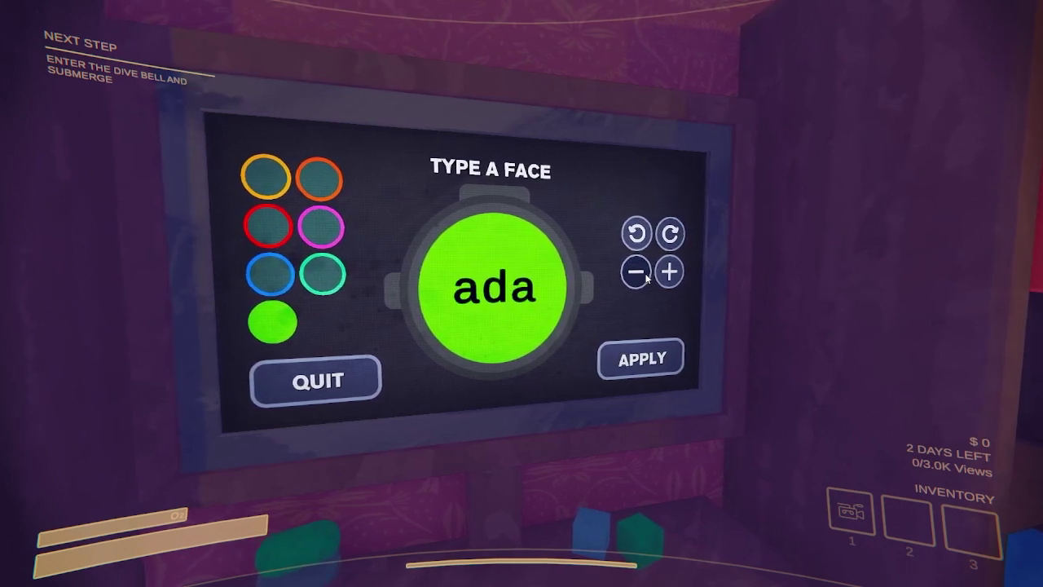
Try the face text three size steps larger and return it to its previous size.
click(666, 274)
click(666, 273)
click(667, 274)
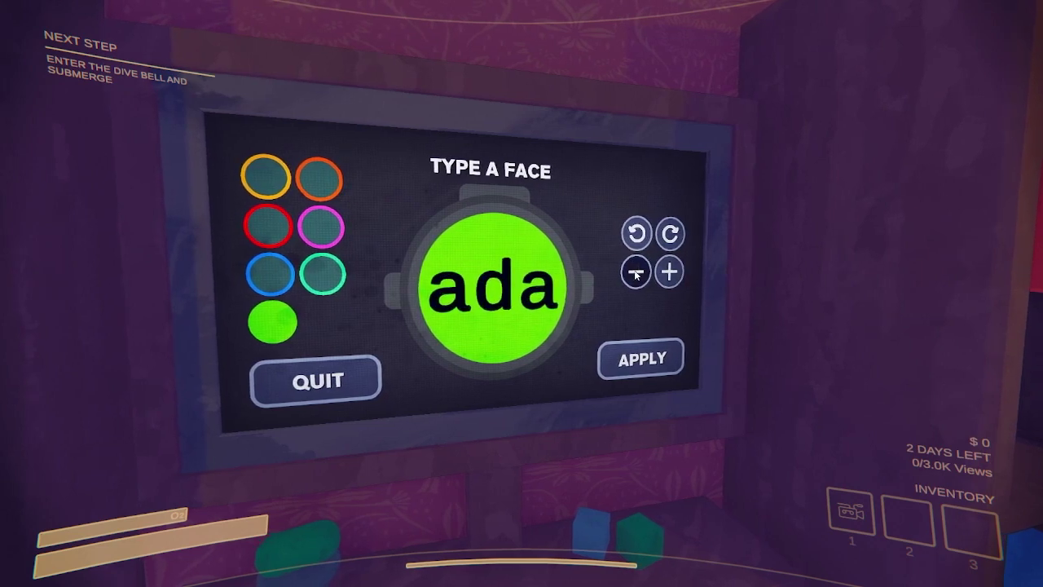
click(633, 272)
click(634, 272)
click(634, 272)
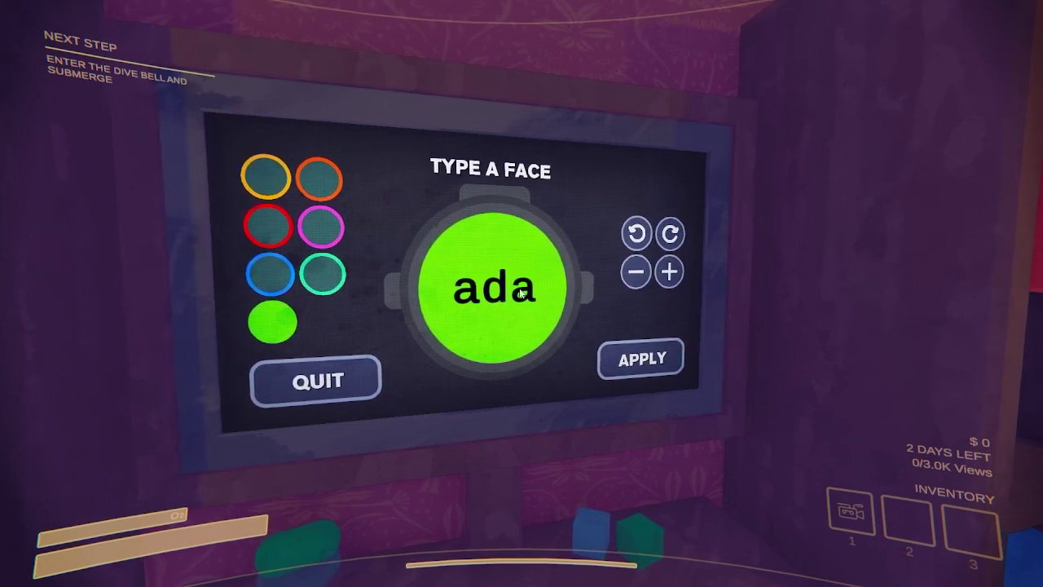
Replace the face text with "OwO" and apply the new face.
key(BackSpace)
key(BackSpace)
key(BackSpace)
text(OwO)
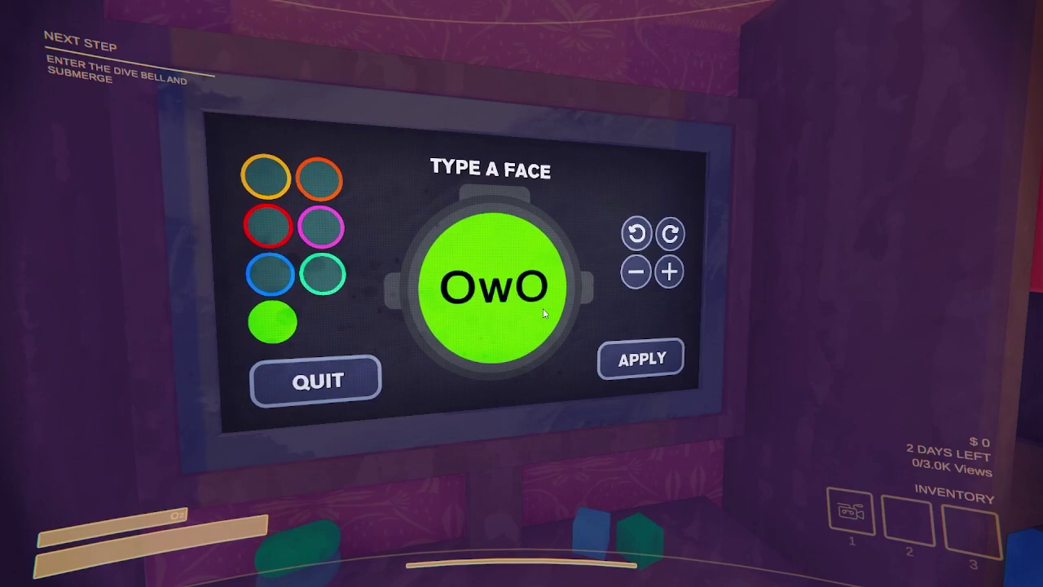
click(638, 358)
Walk through the bedroom and out of the house's front door, crossing the garden towards the marked landing square.
key(w)
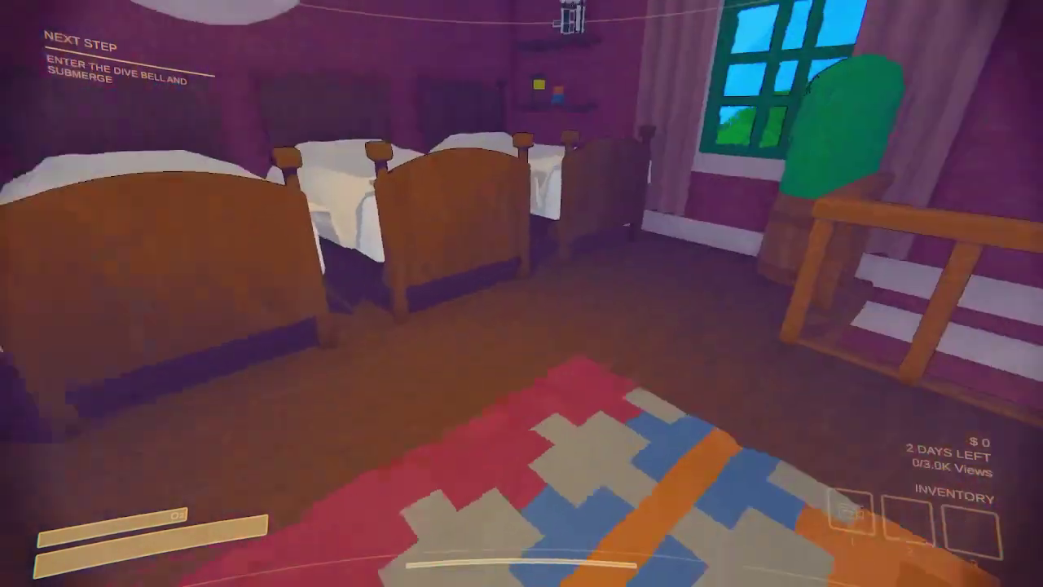
key(w)
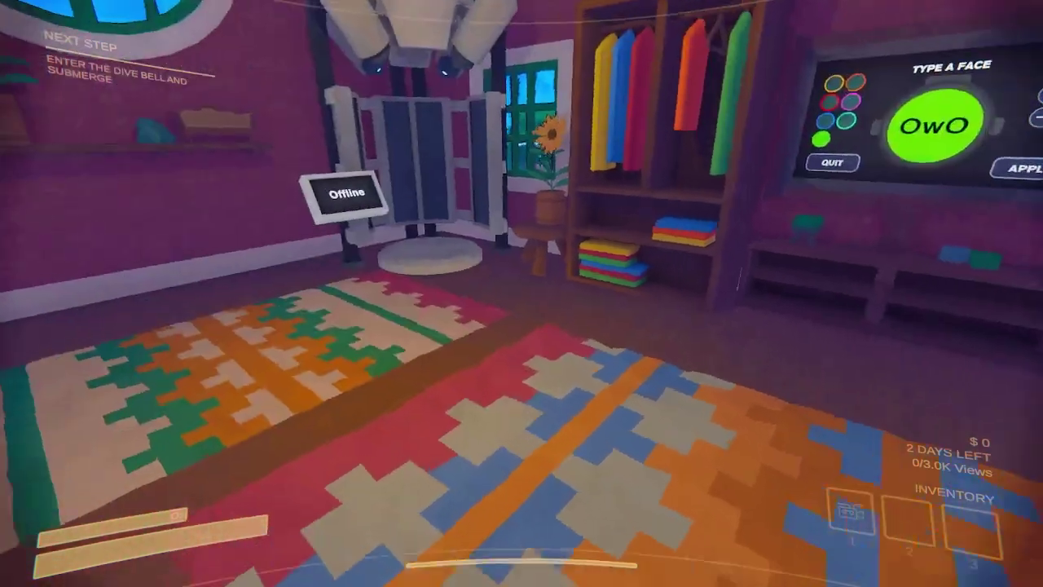
key(w)
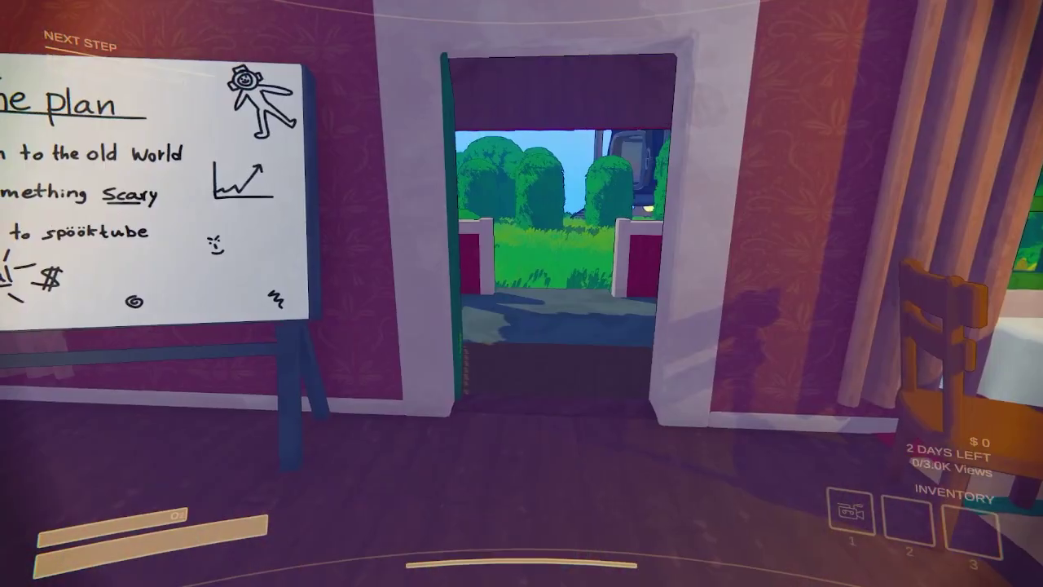
key(w)
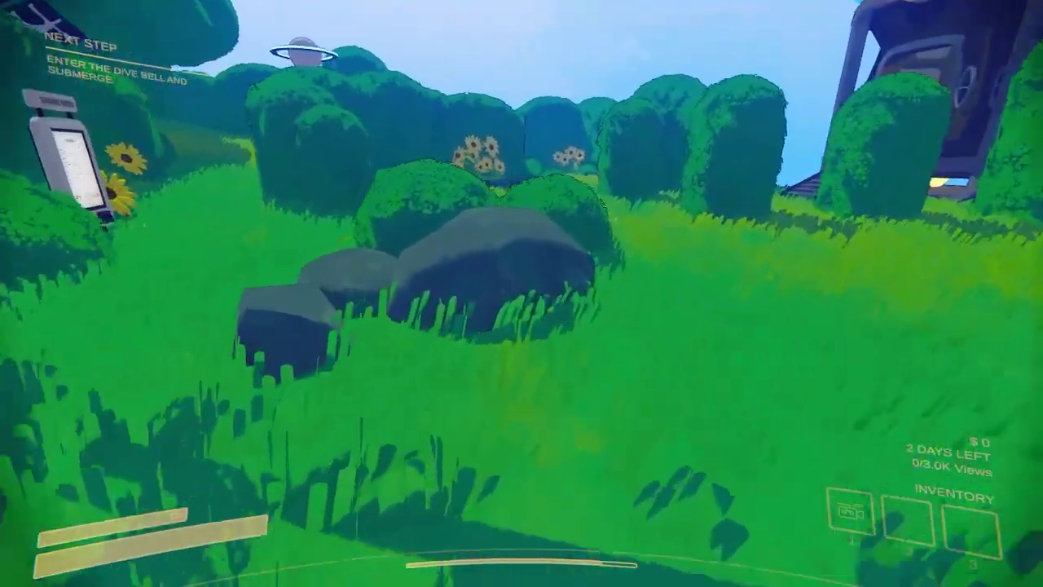
key(w)
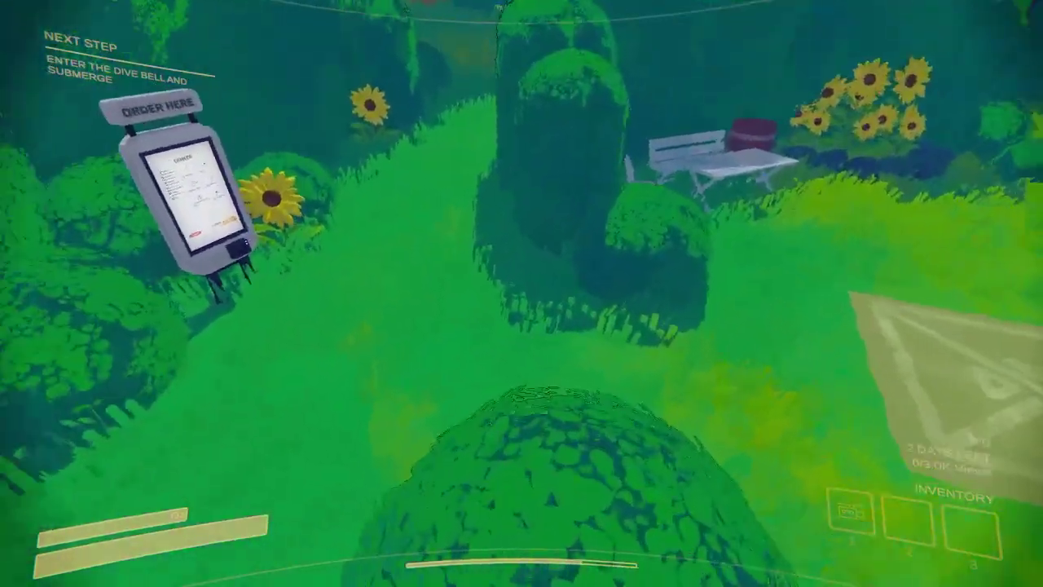
key(w)
key(space)
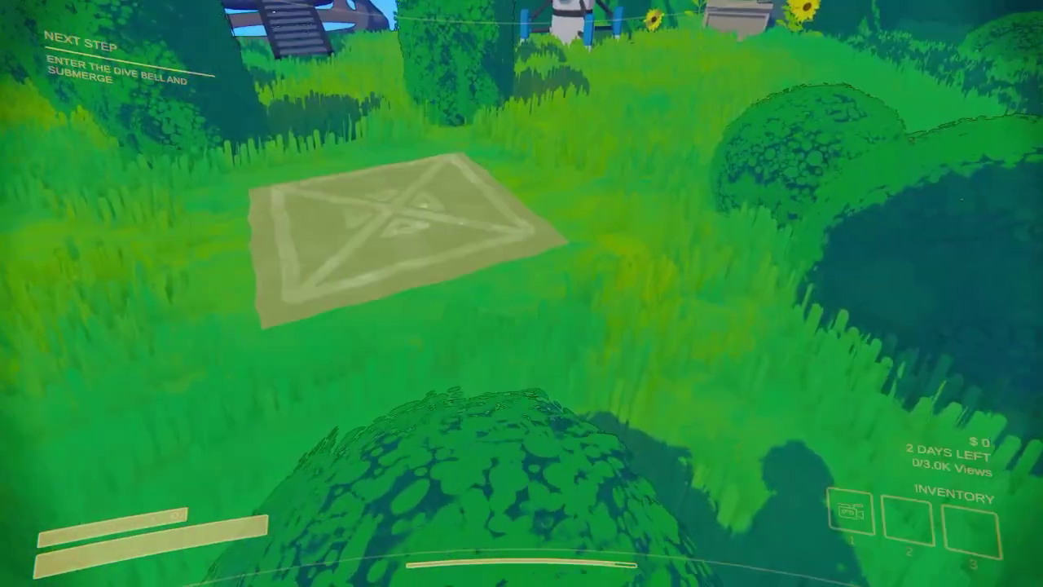
Leave the game, switch to a private Brave window and open thunderstore.io.
key(Escape)
key(Escape)
click(114, 534)
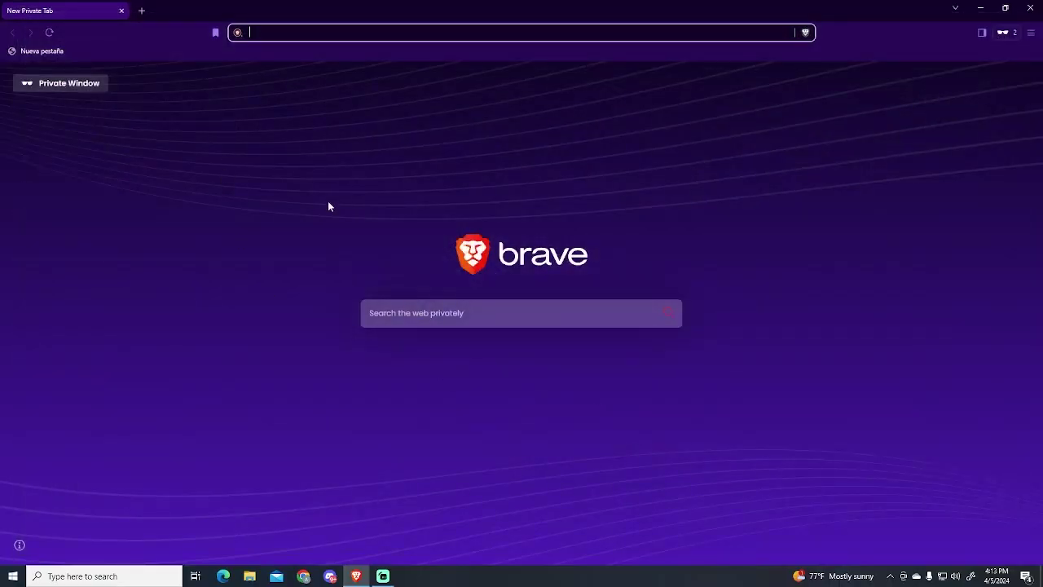
text(thunderstore.io)
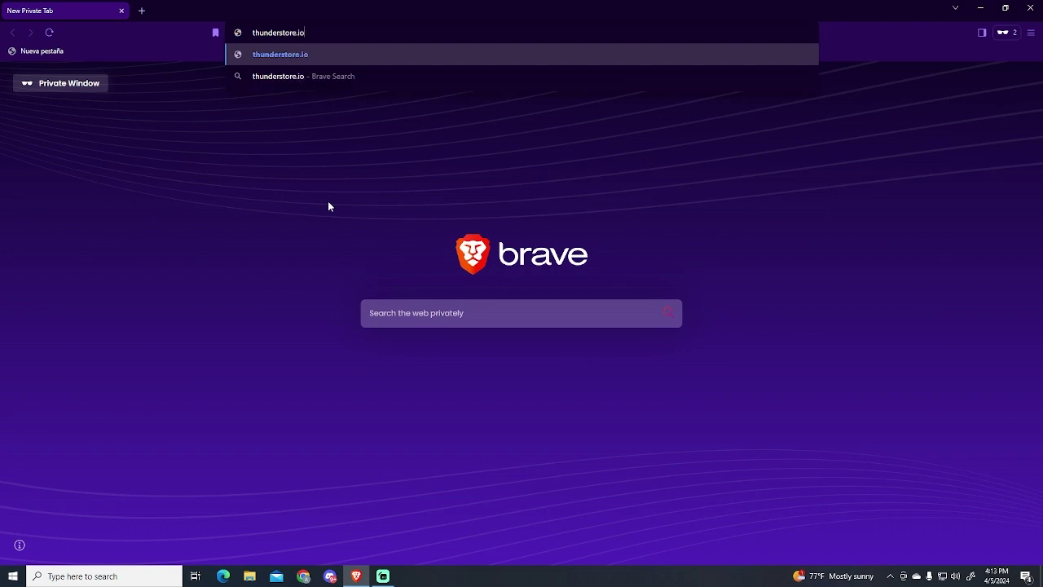
key(Return)
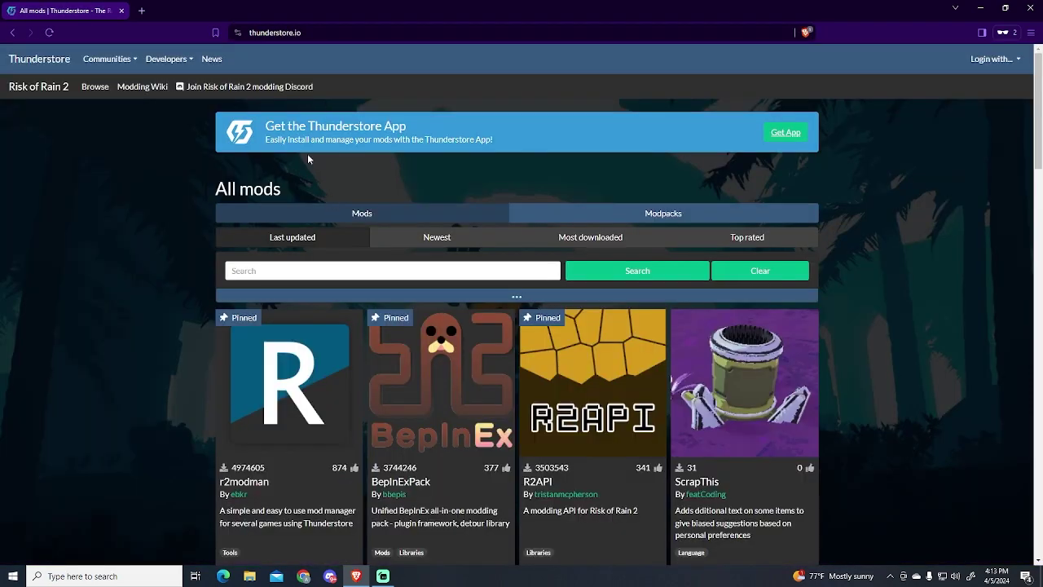
Open the Content Warning community on Thunderstore and show its mod list.
click(128, 62)
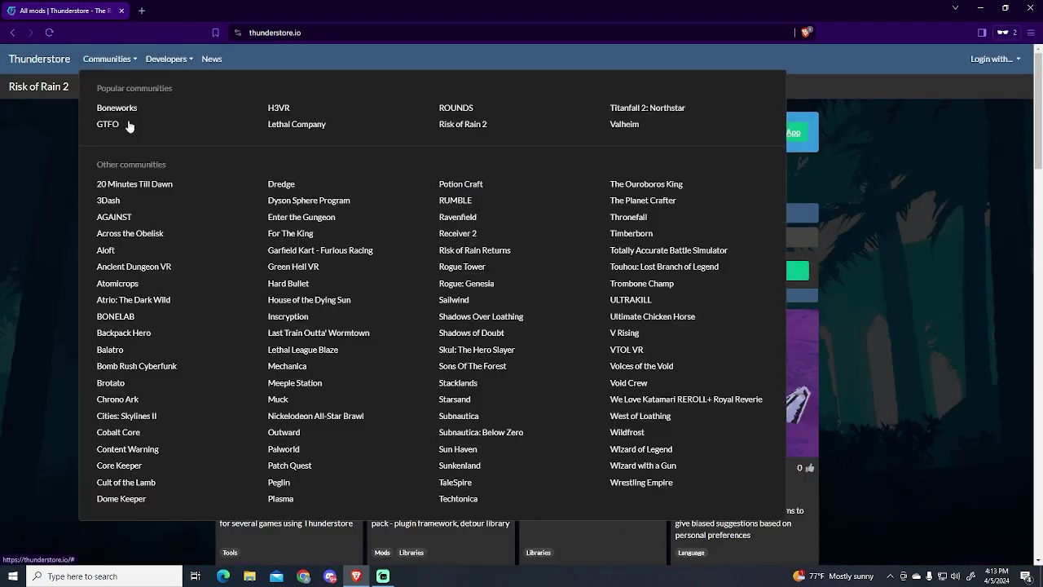
click(131, 449)
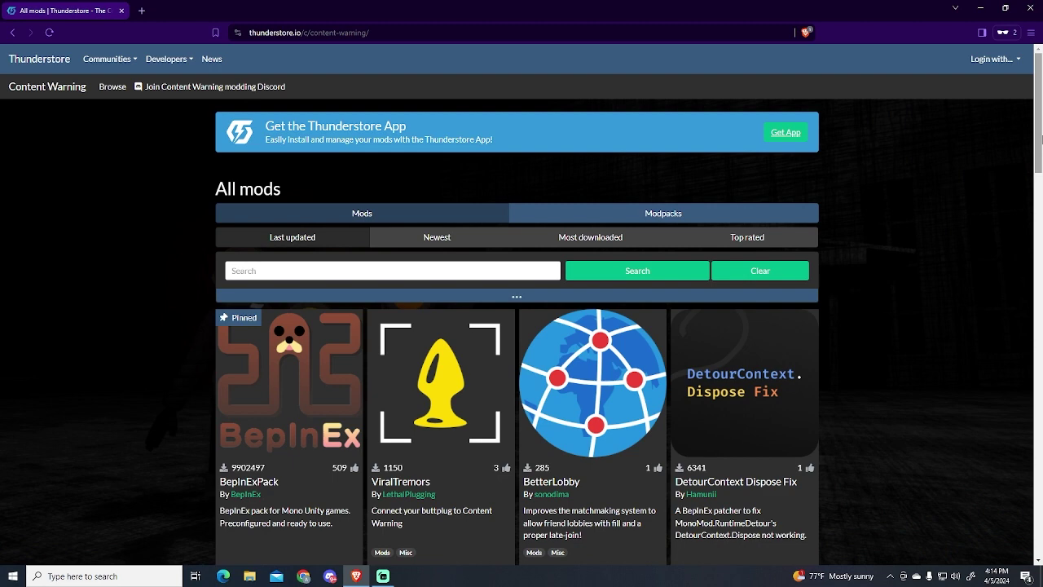
drag(1040, 138, 1039, 172)
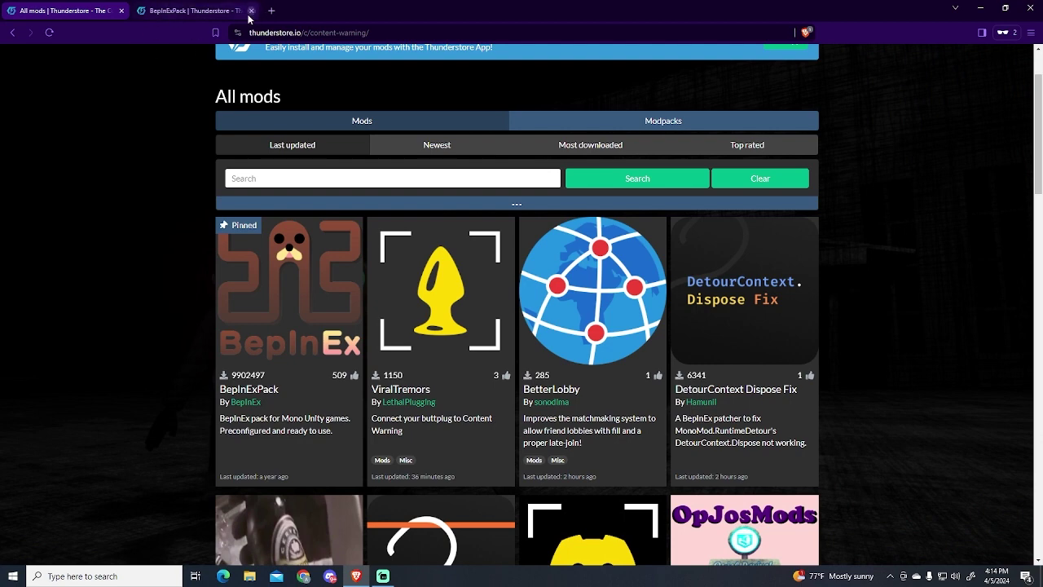
Switch to the BepInExPack package page, start its manual download and cancel saving the zip file.
click(214, 8)
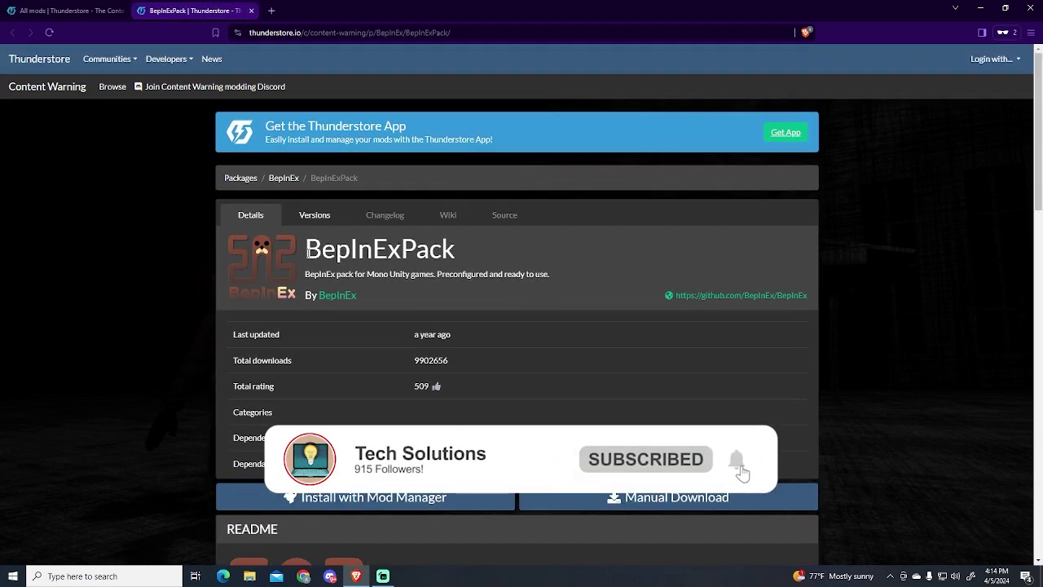
click(306, 251)
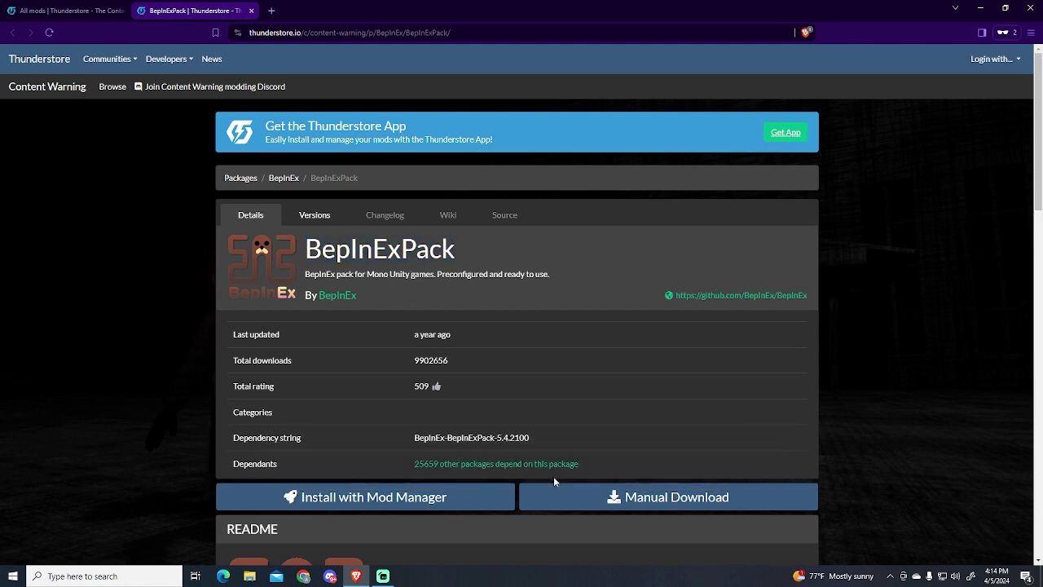
click(646, 499)
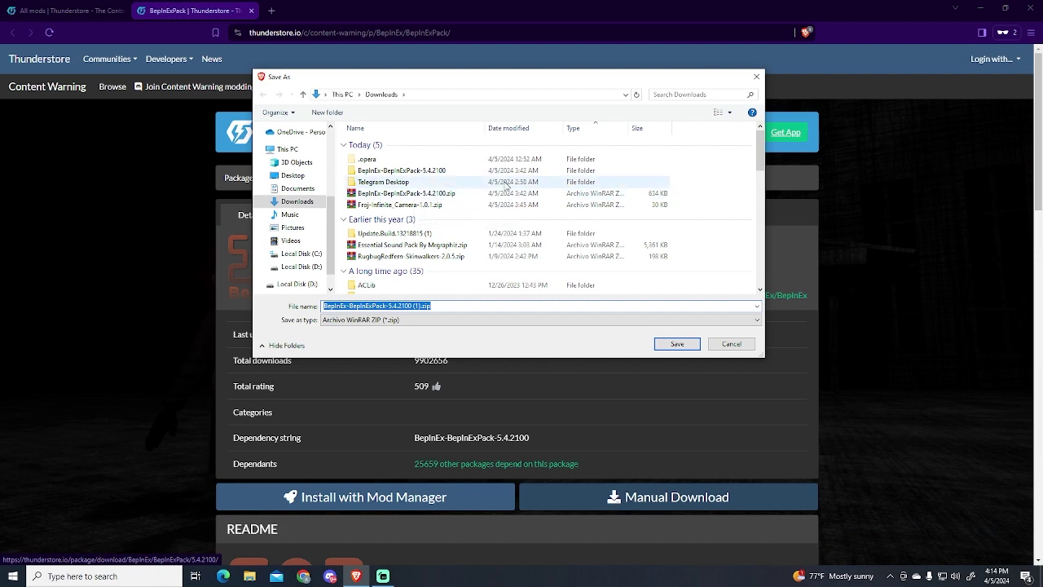
click(758, 77)
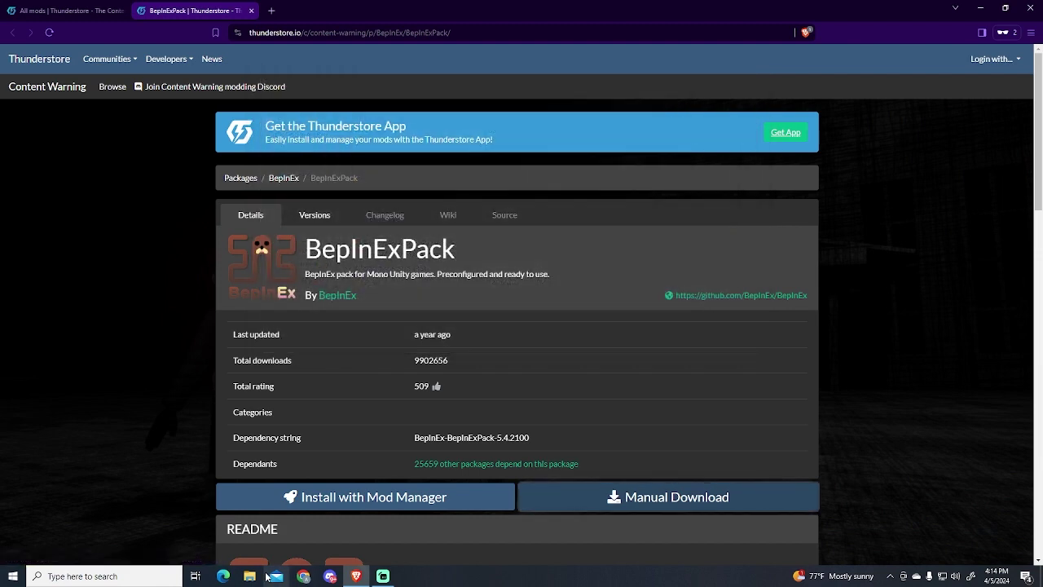
Switch to File Explorer, go to Downloads and open the extracted BepInEx-BepInExPack-5.4.2100 folder.
key(super+e)
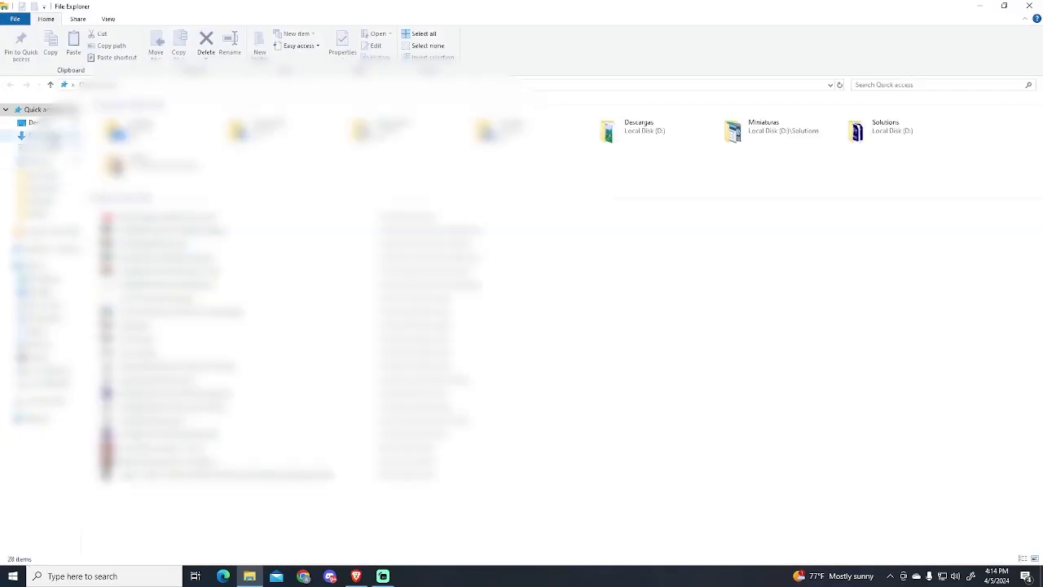
click(1004, 7)
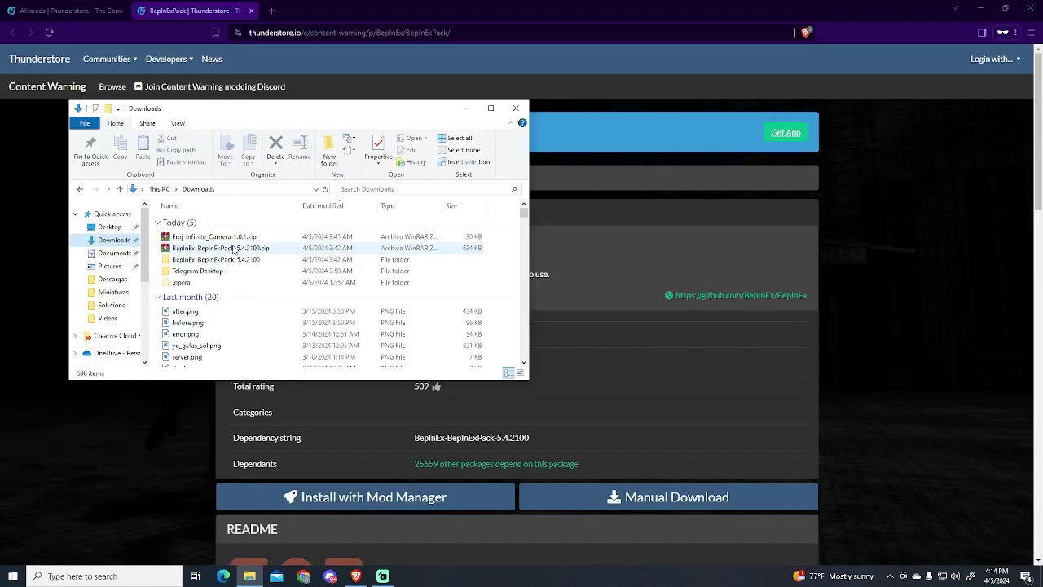
click(234, 250)
right_click(223, 249)
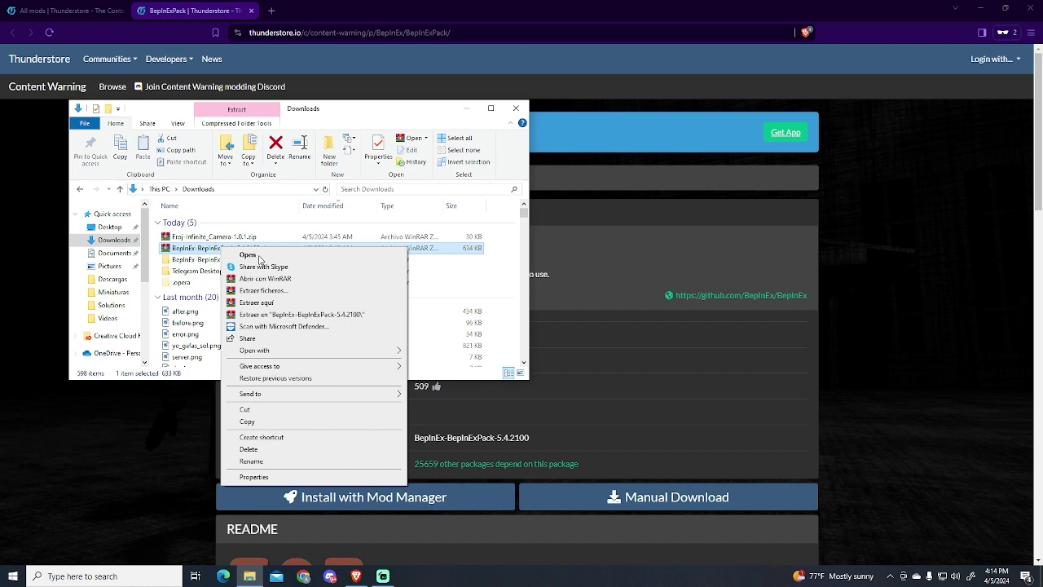
click(196, 262)
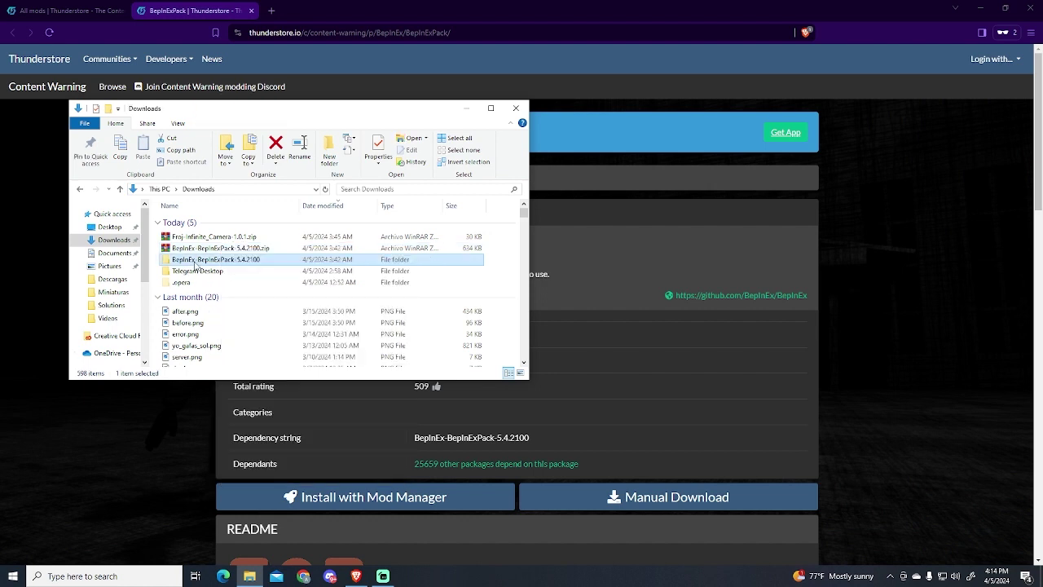
double_click(196, 261)
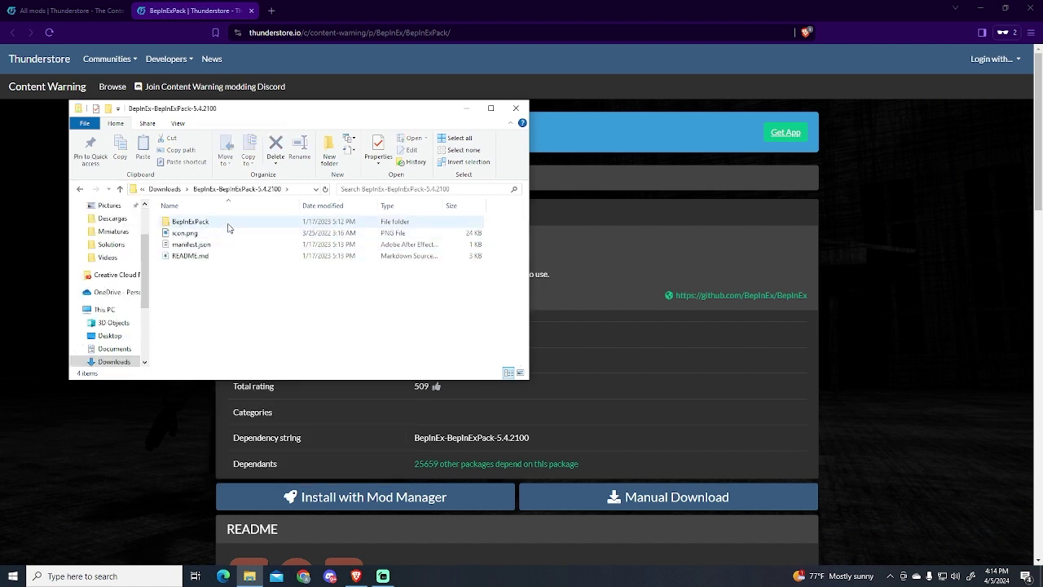
Open the BepInExPack folder inside the extracted BepInEx-BepInExPack-5.4.2100 folder to show the BepInEx folder, doorstop_config.ini and winhttp.dll.
click(197, 226)
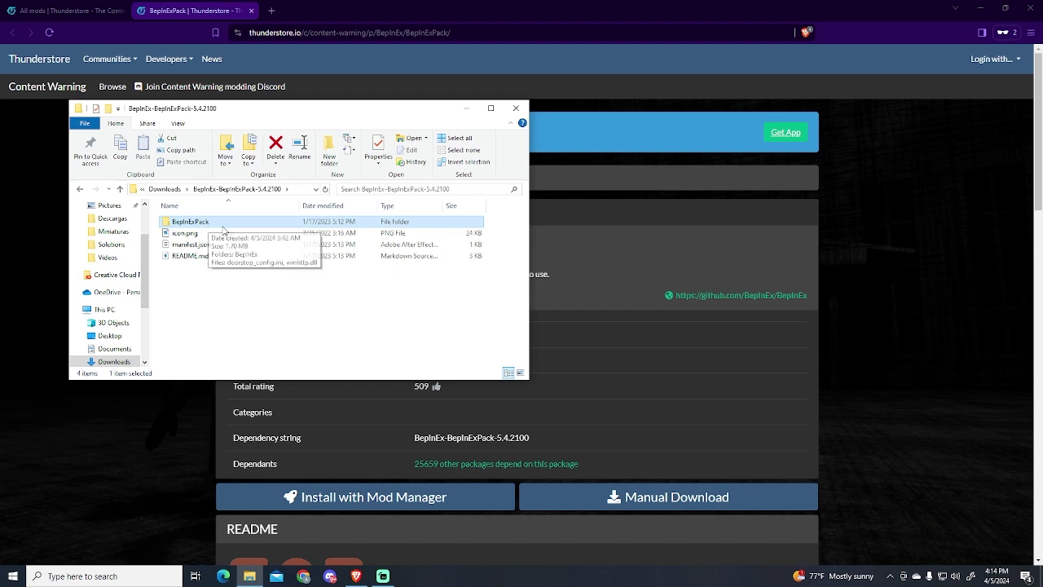
double_click(220, 228)
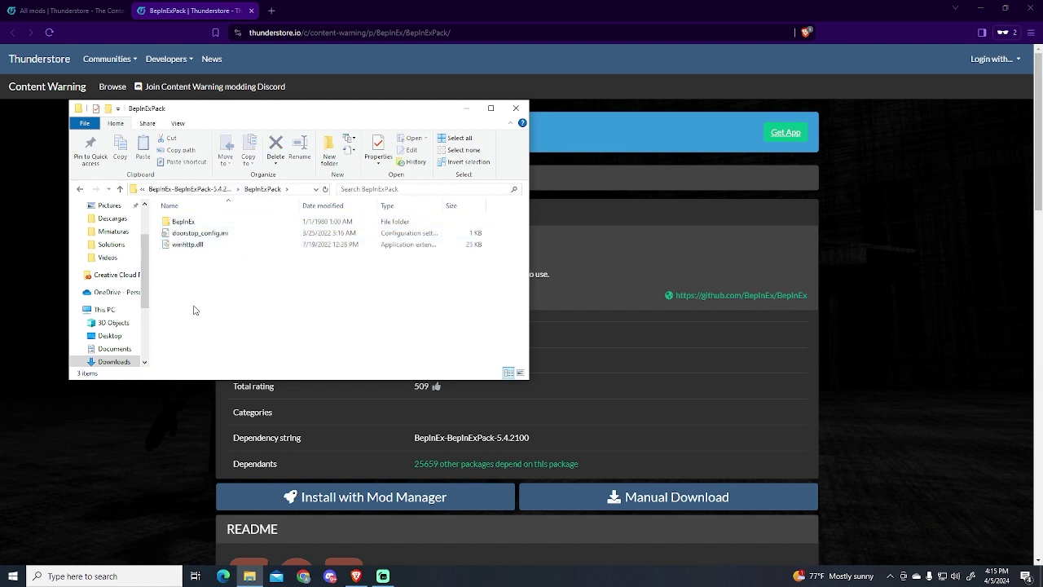
click(213, 190)
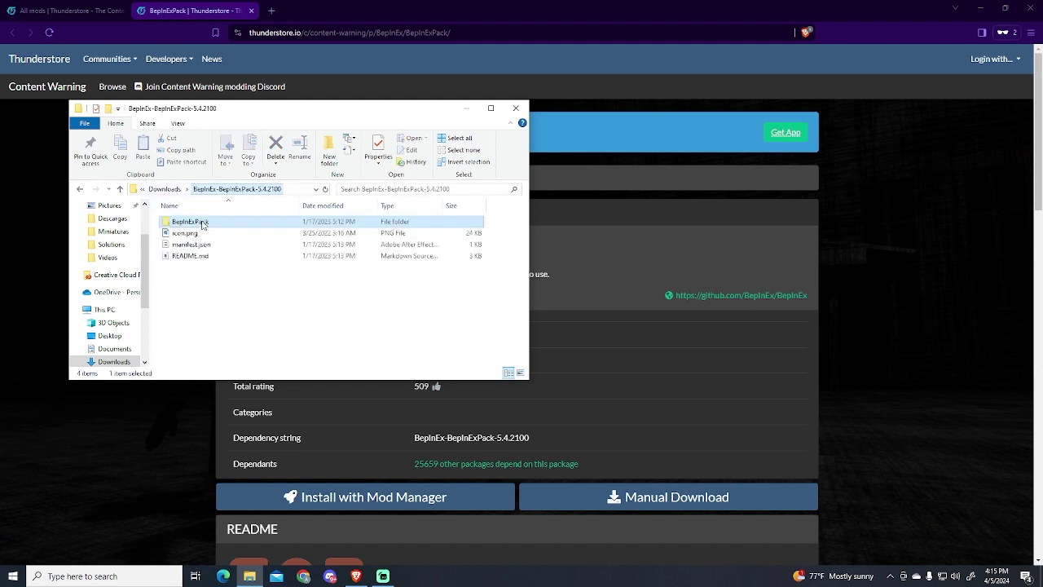
double_click(220, 225)
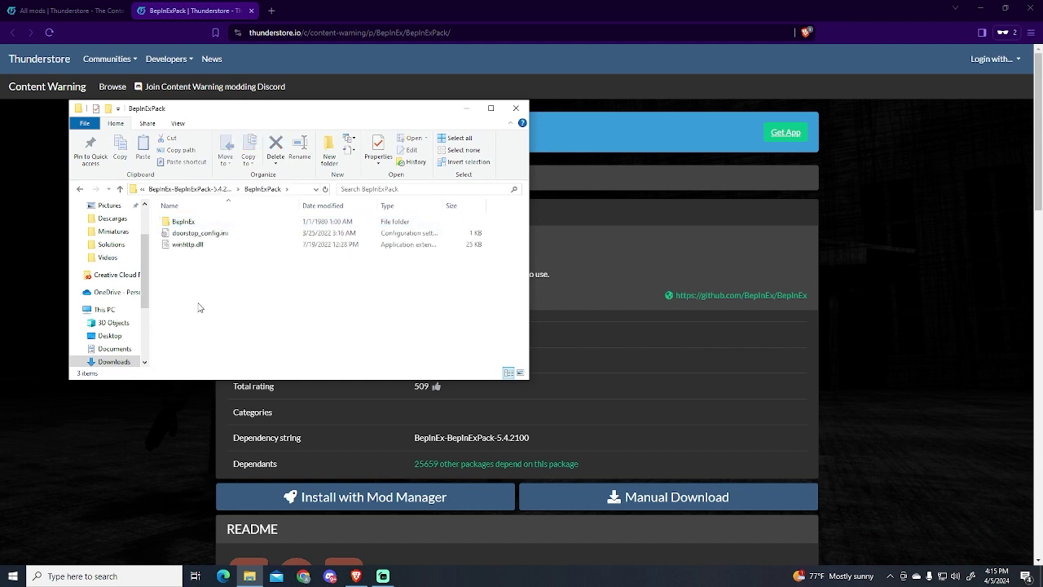
drag(198, 302, 235, 219)
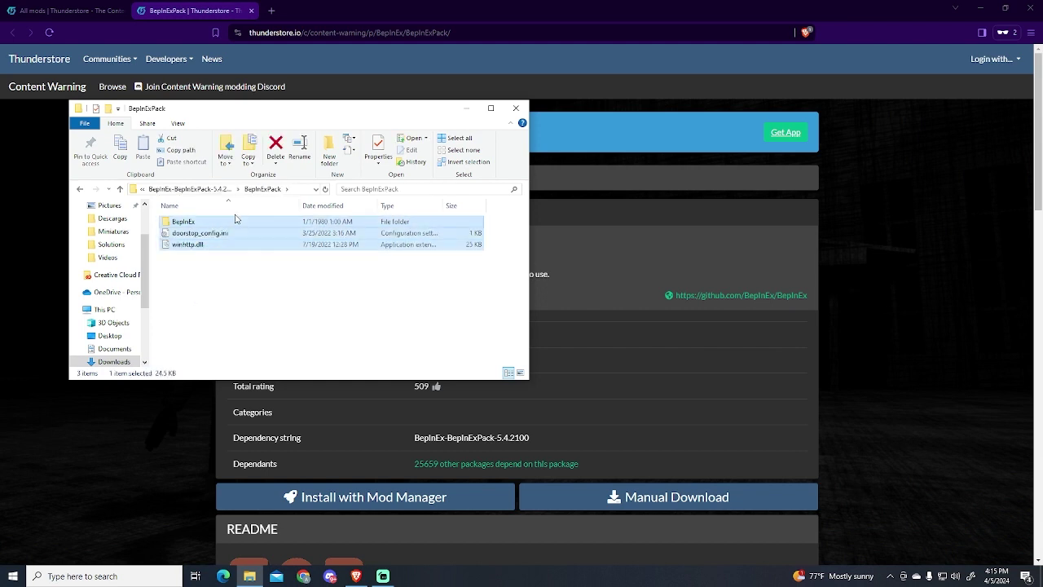
click(239, 287)
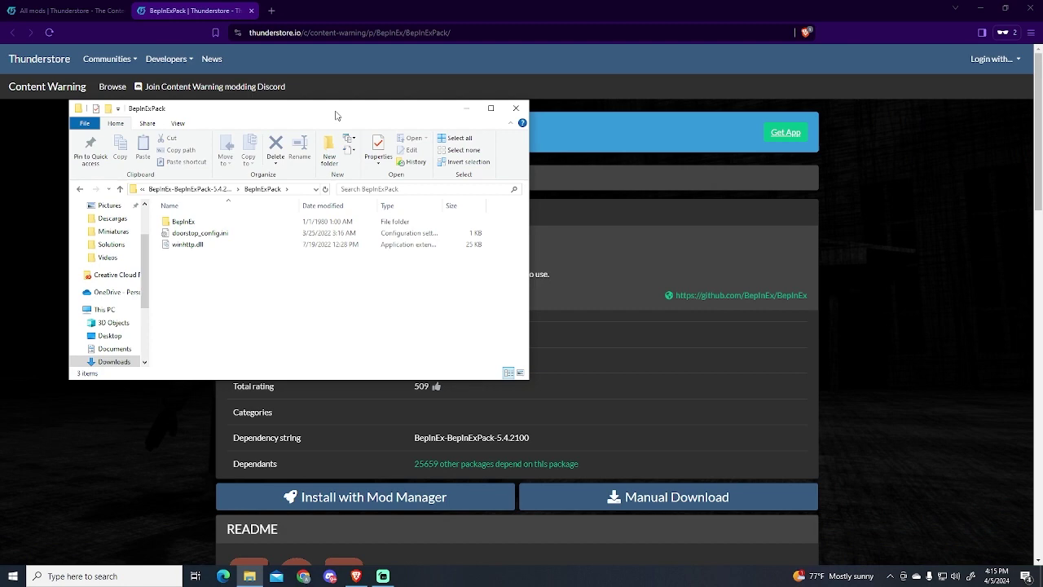
drag(335, 115, 329, 117)
Search Windows for Steam and launch it.
click(122, 578)
text(st)
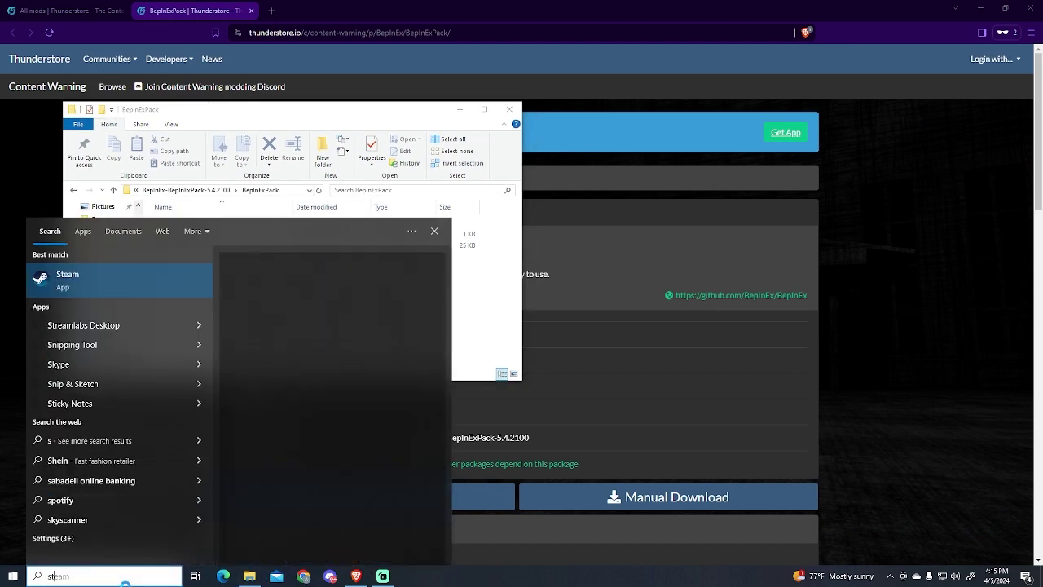
text(eam)
key(Return)
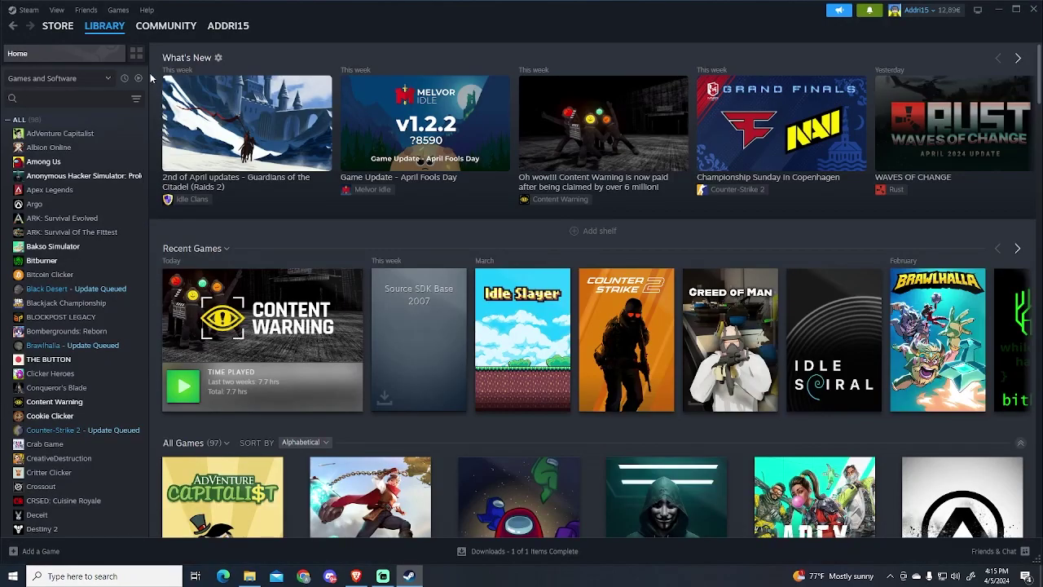
Find Content Warning in the Steam library by searching "content warning" and browse the game's local files.
mouse_move(102, 33)
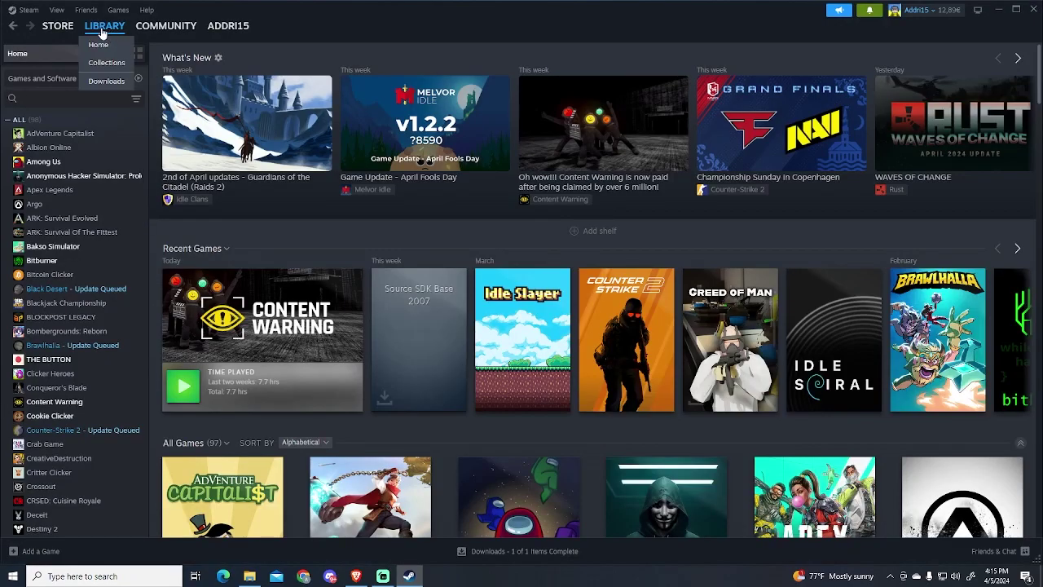
click(66, 96)
text(content warning)
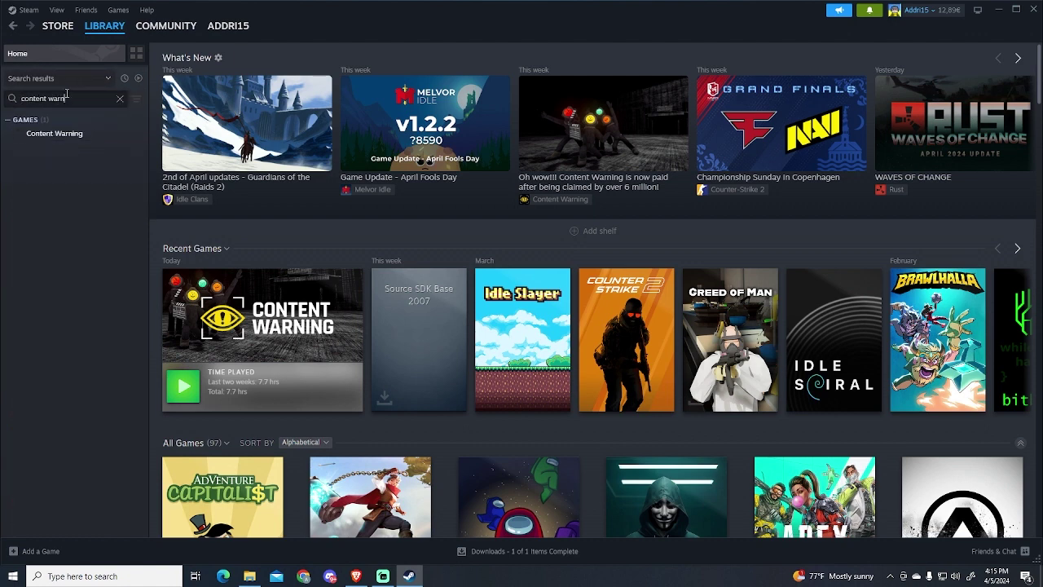
right_click(60, 140)
mouse_move(121, 202)
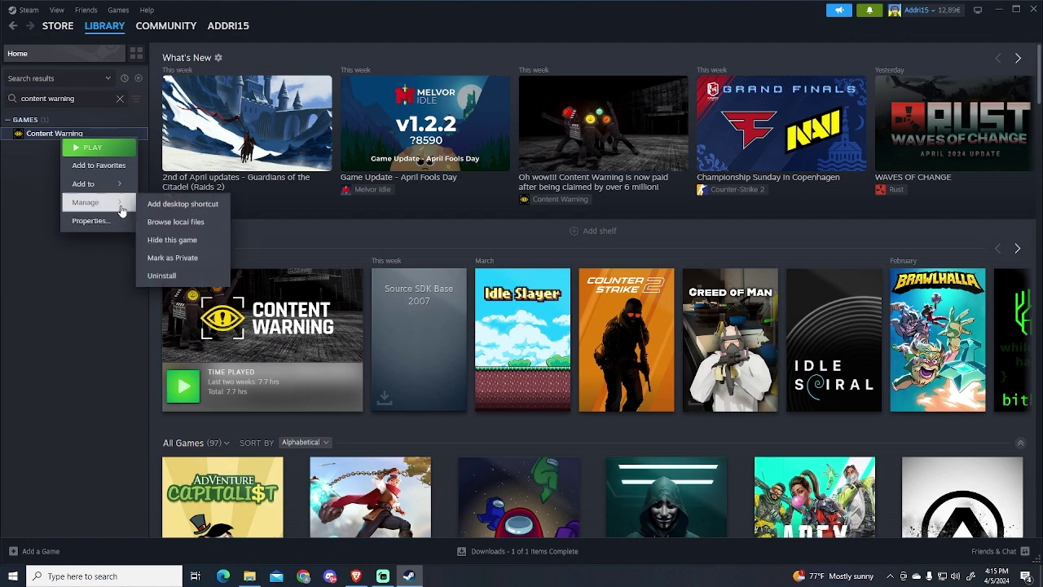
click(163, 223)
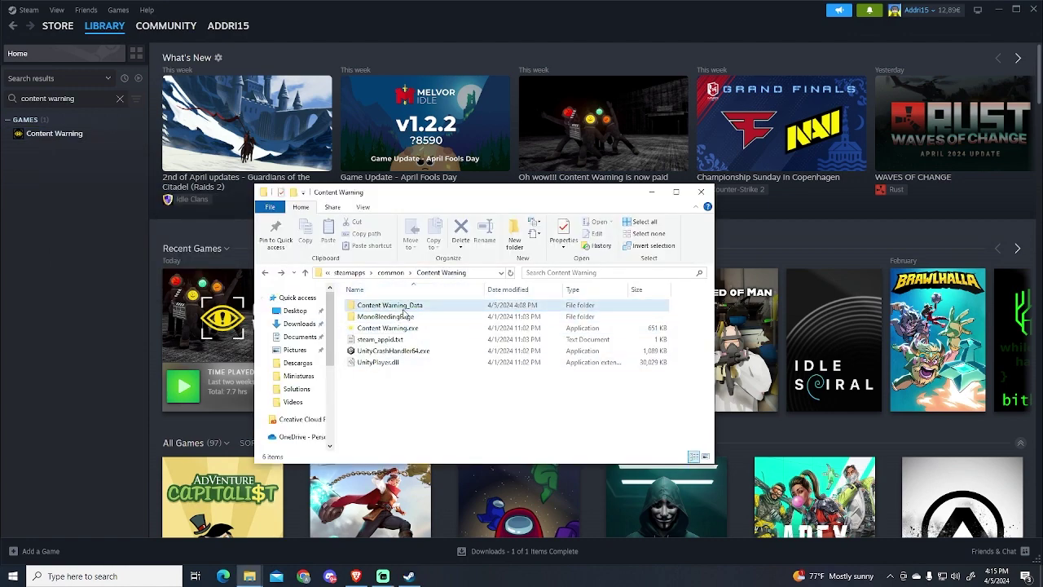
Minimize Steam and arrange the Content Warning game folder window beside the BepInExPack folder window.
drag(528, 195, 702, 187)
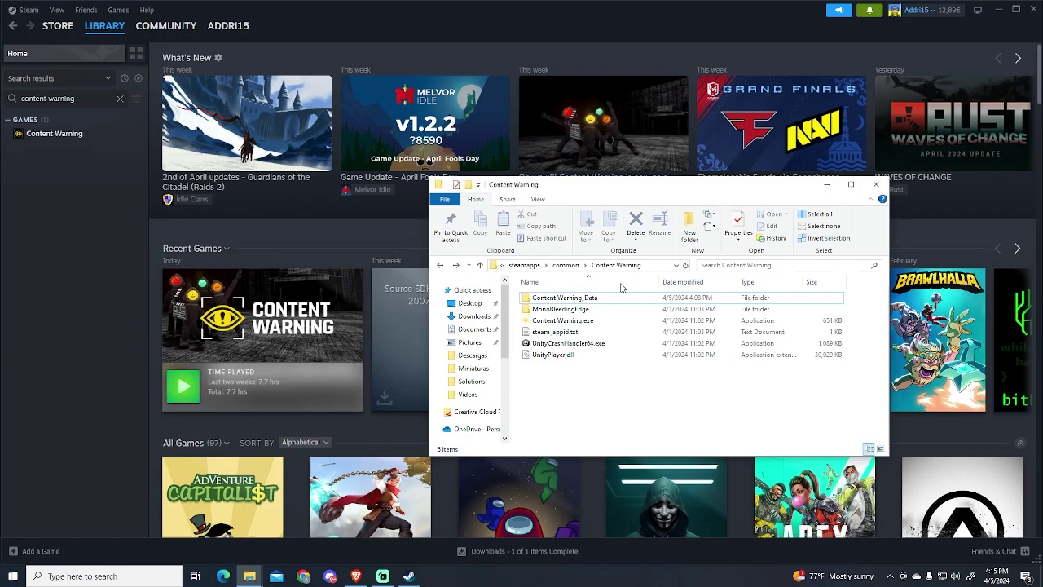
click(996, 9)
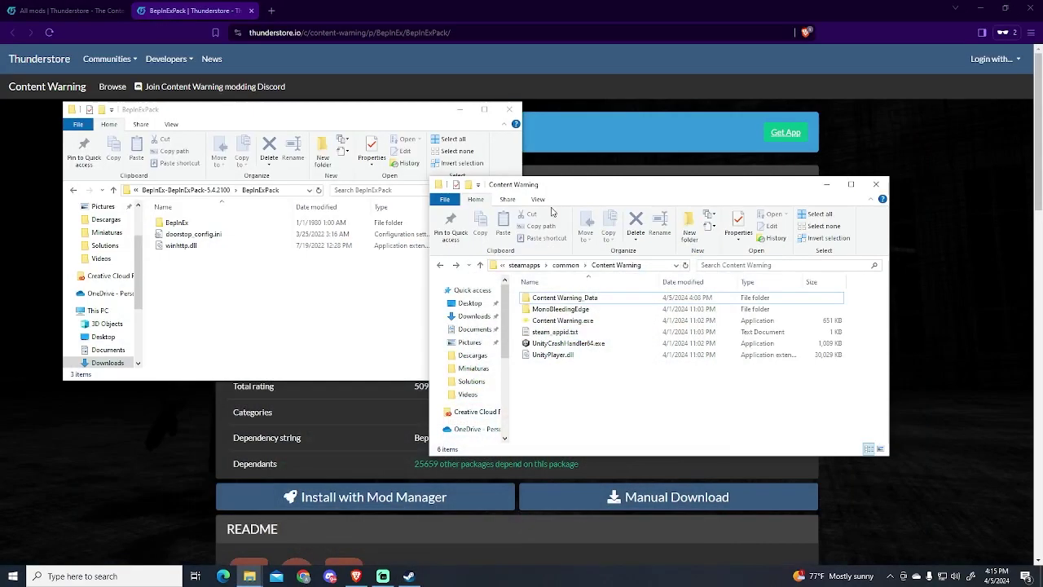
drag(638, 193, 653, 173)
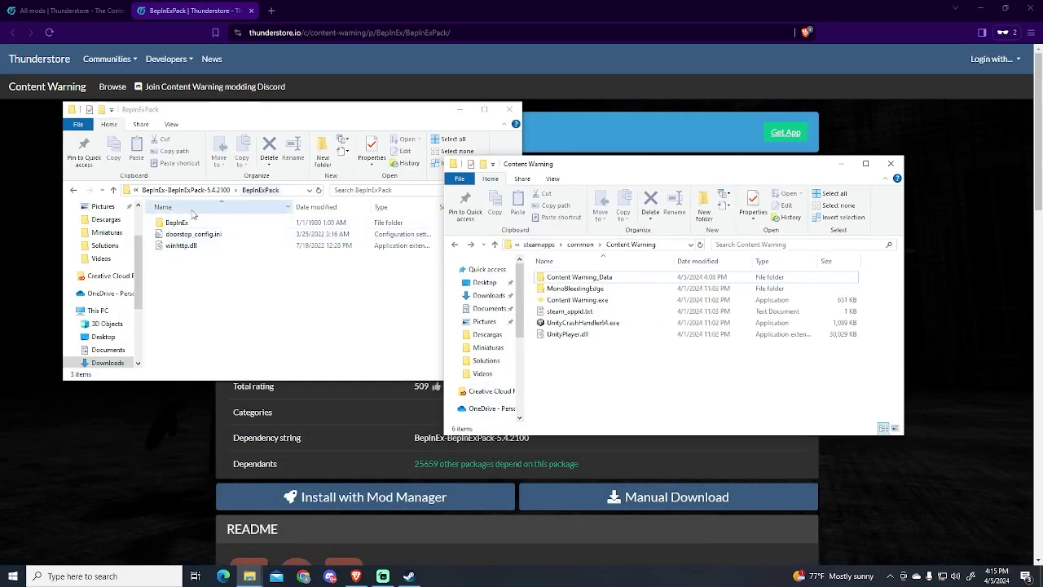
Transfer the BepInEx folder, doorstop_config.ini and winhttp.dll from the extracted BepInExPack folder into the Content Warning game folder.
click(214, 190)
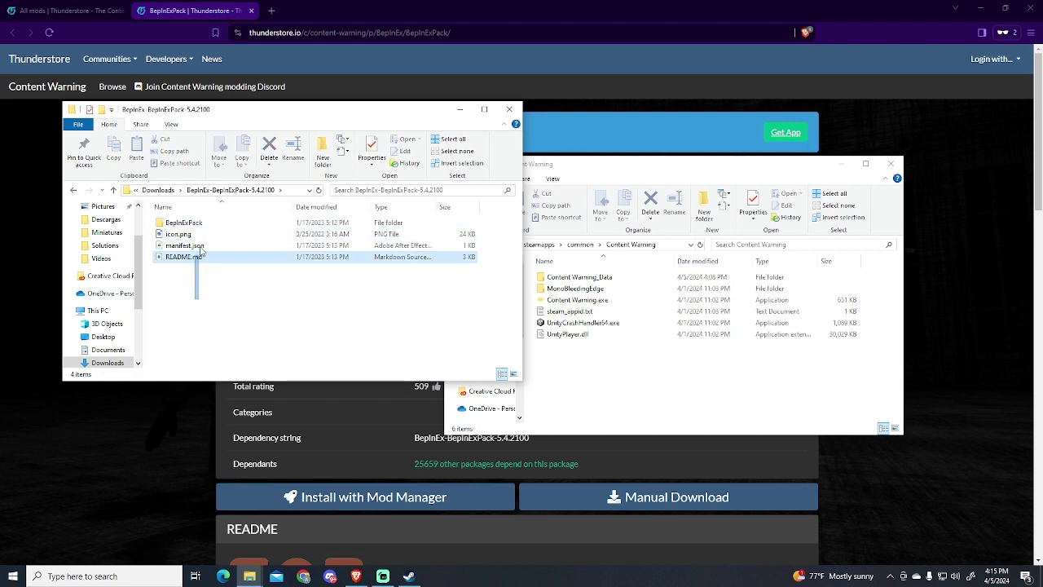
drag(211, 298, 196, 210)
click(196, 284)
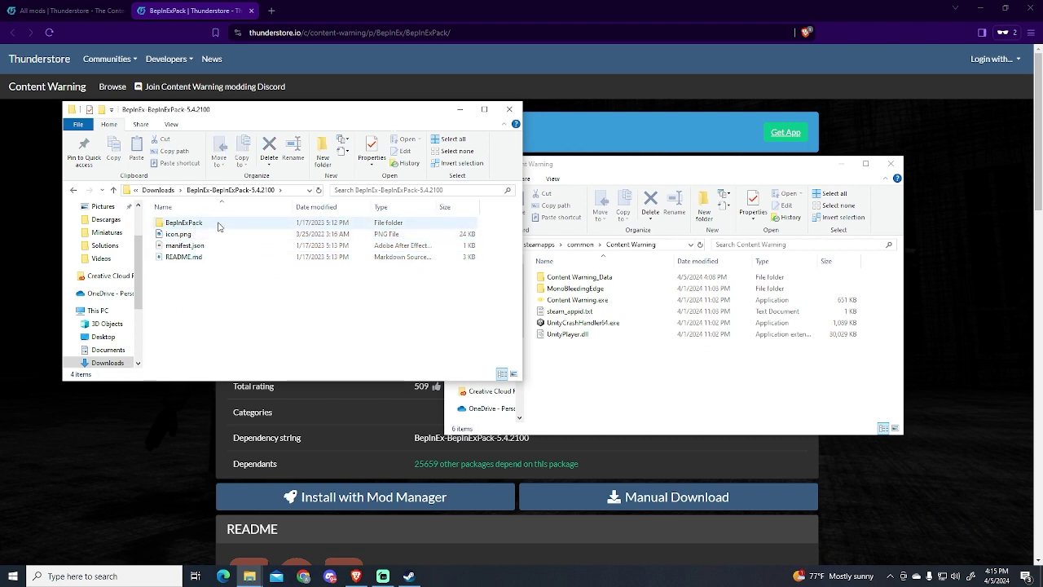
double_click(211, 224)
drag(198, 314, 627, 369)
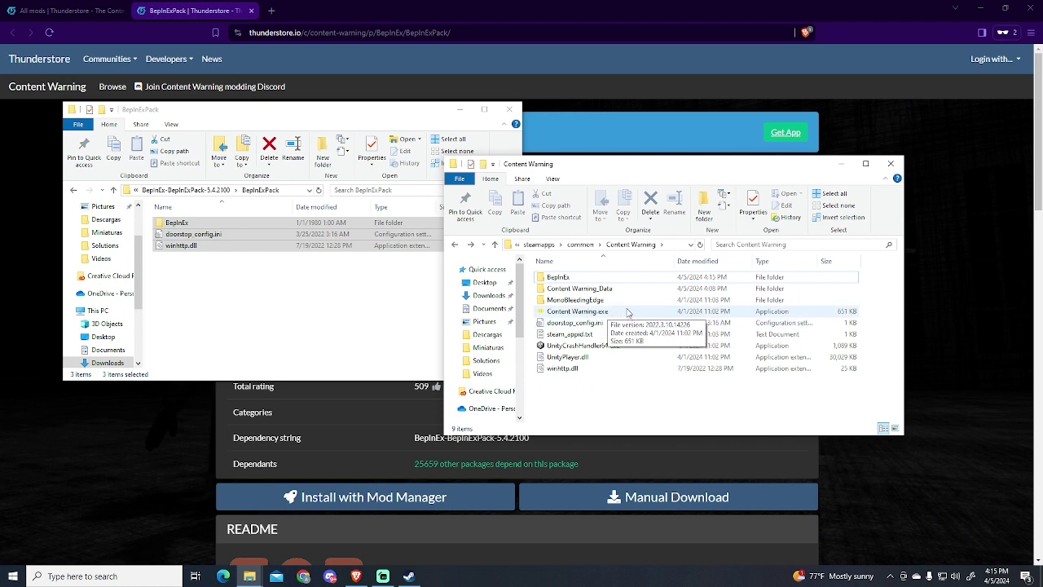
Examine the contents of the BepInEx folder in the game directory and return to the Content Warning folder.
double_click(601, 278)
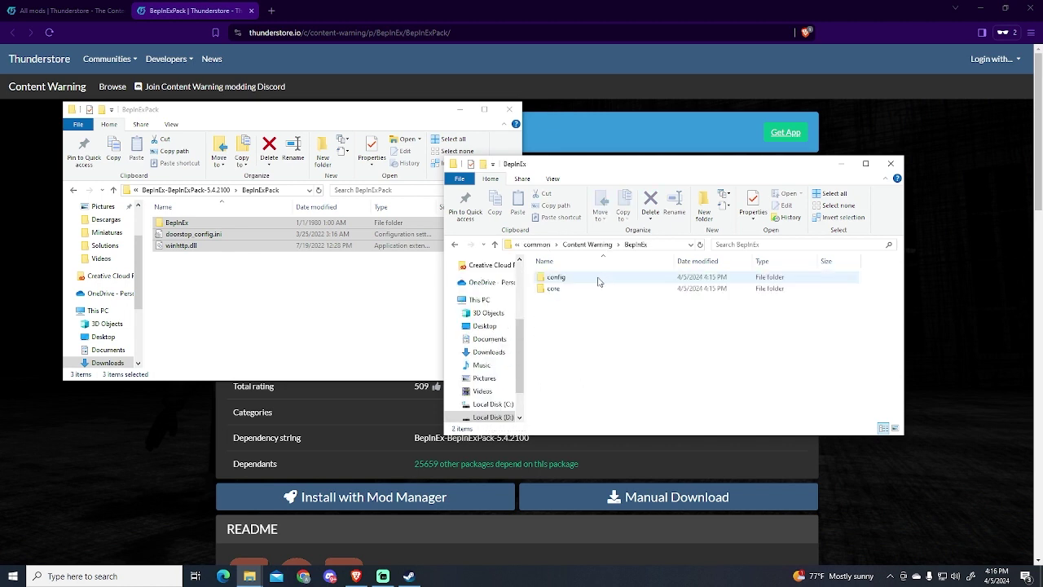
drag(568, 358, 629, 260)
click(543, 321)
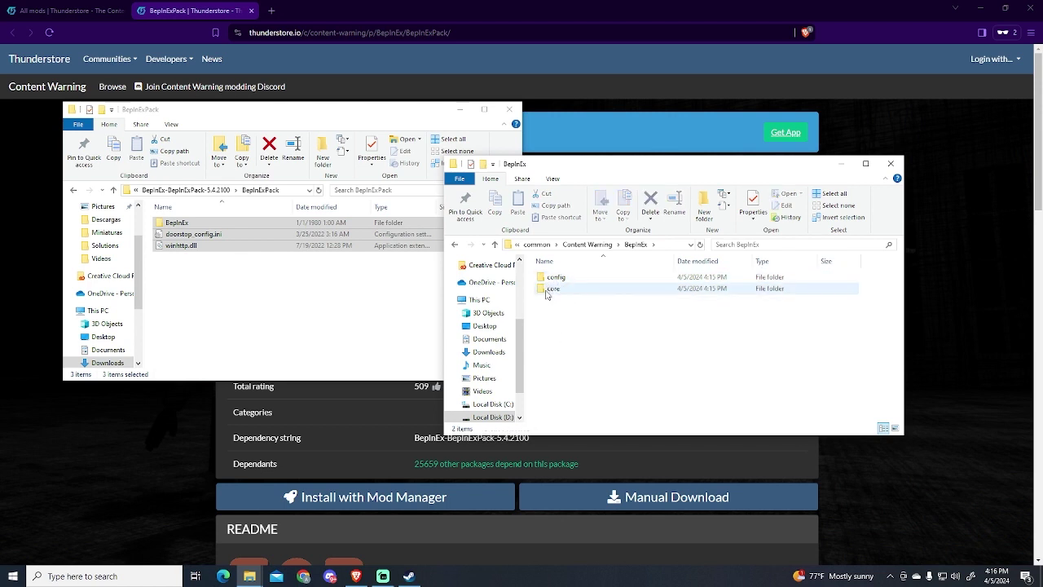
click(594, 244)
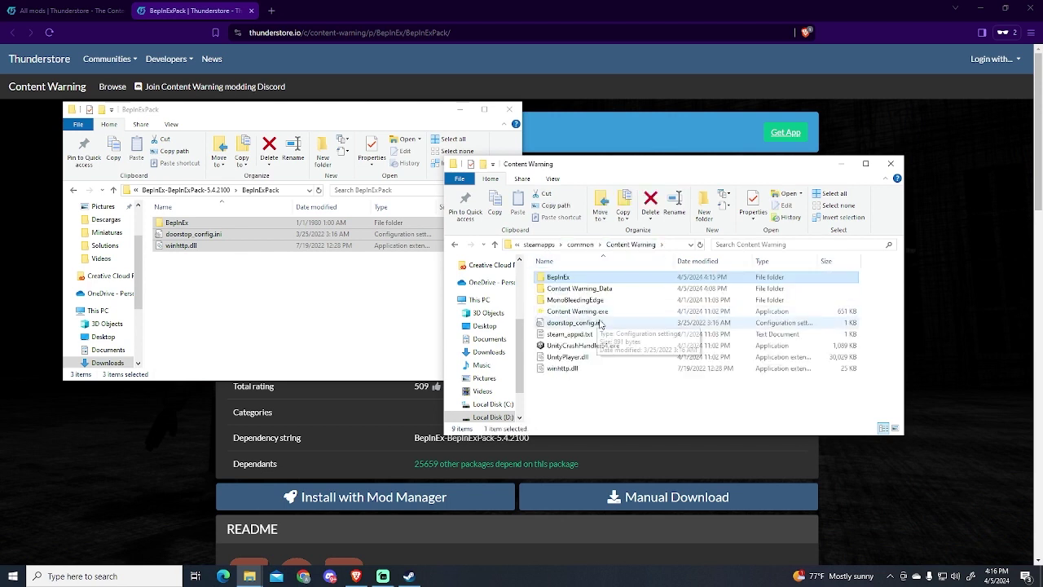
Run Content Warning.exe to the main menu so BepInEx loads once, and quit the game.
double_click(618, 312)
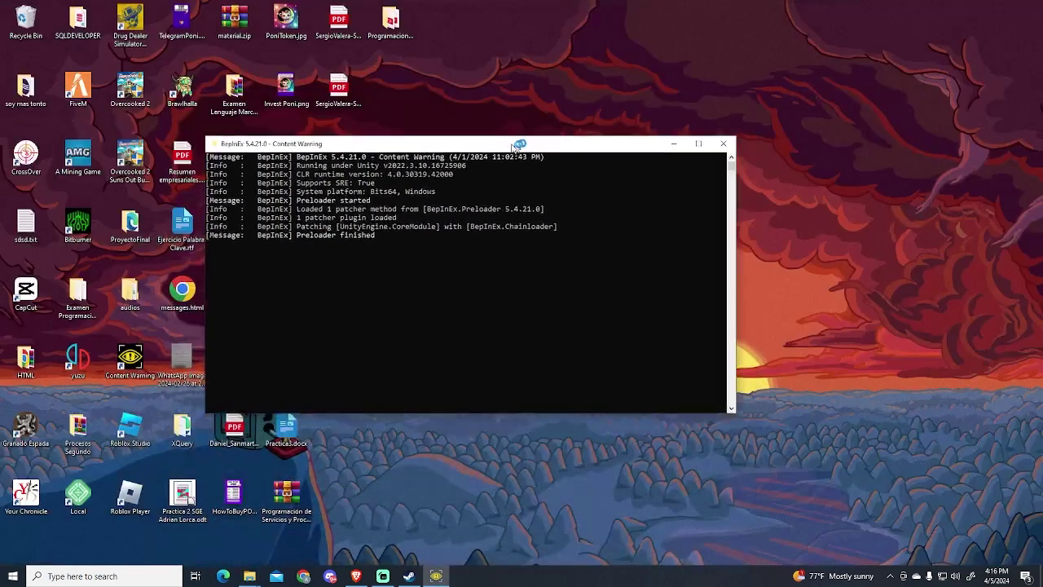
drag(512, 145, 514, 155)
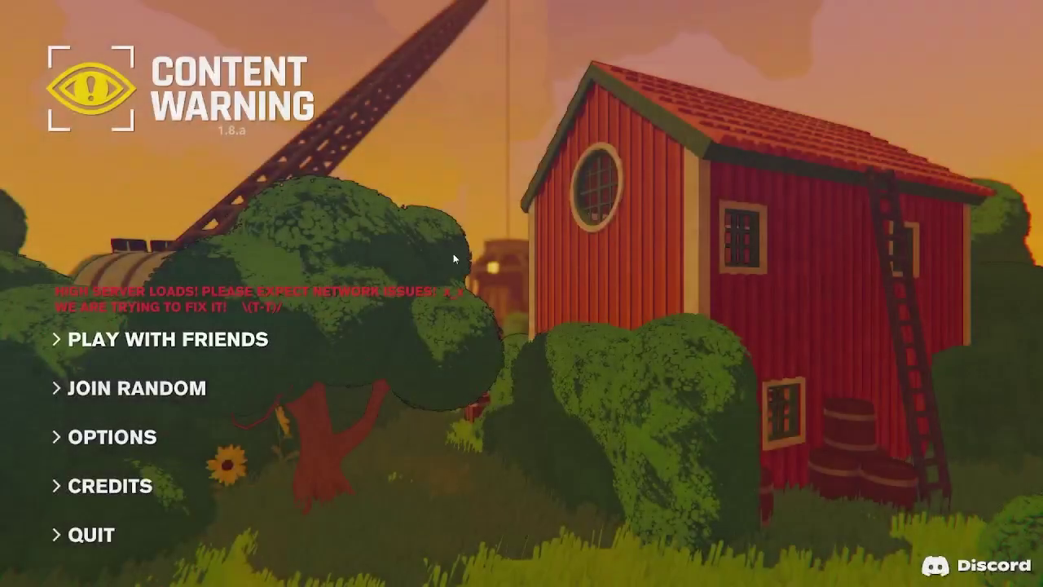
key(alt+Tab)
click(589, 249)
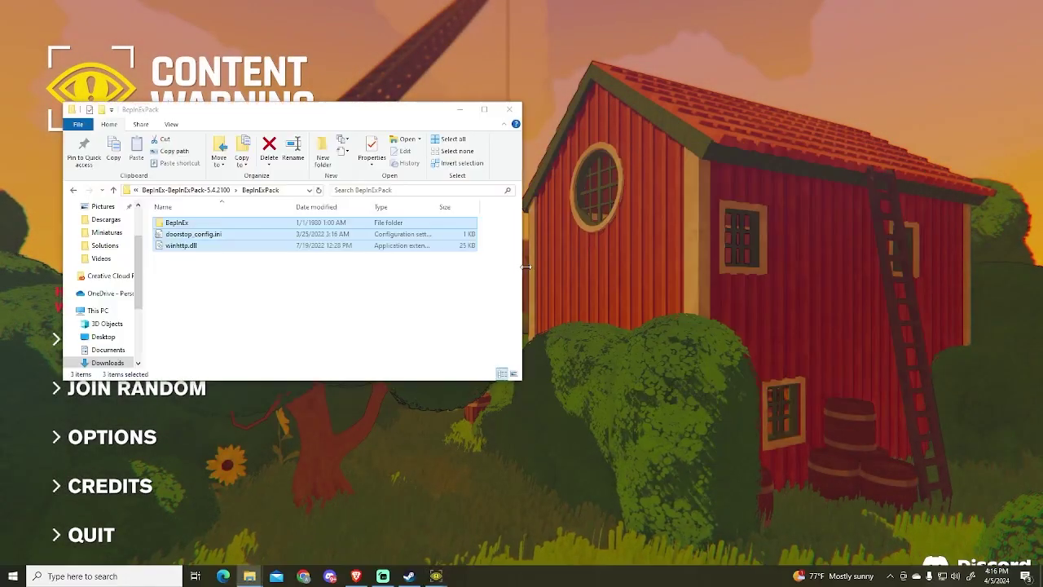
click(320, 470)
click(91, 534)
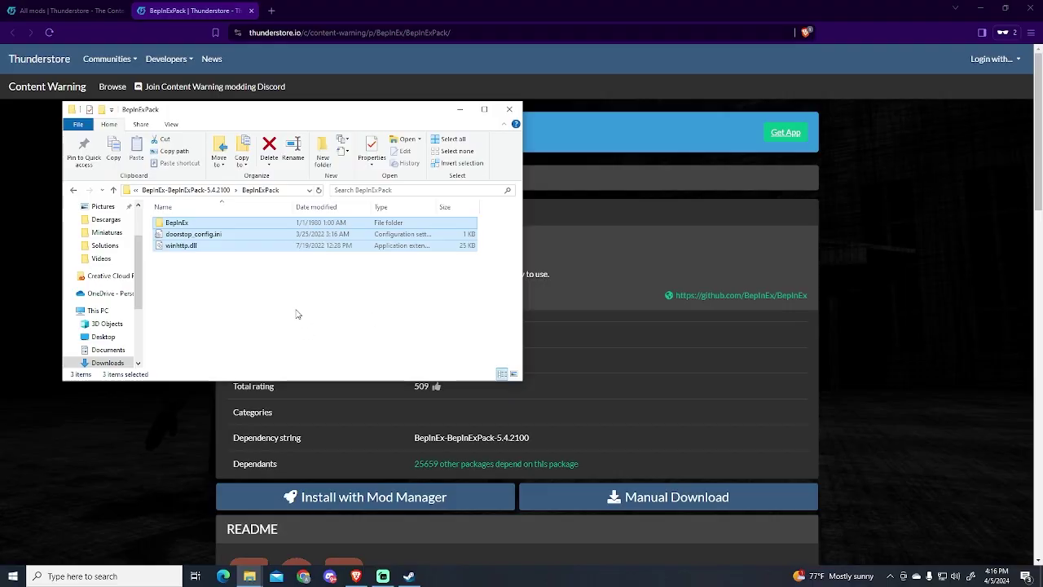
Return to the Content Warning game folder and open the plugins folder inside BepInEx.
key(alt+Tab)
click(501, 298)
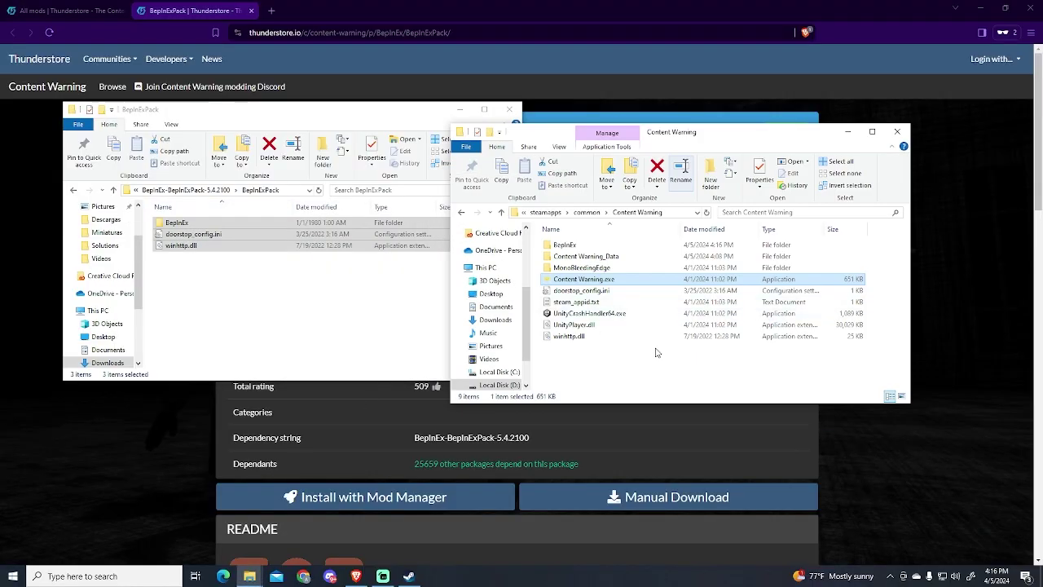
double_click(585, 249)
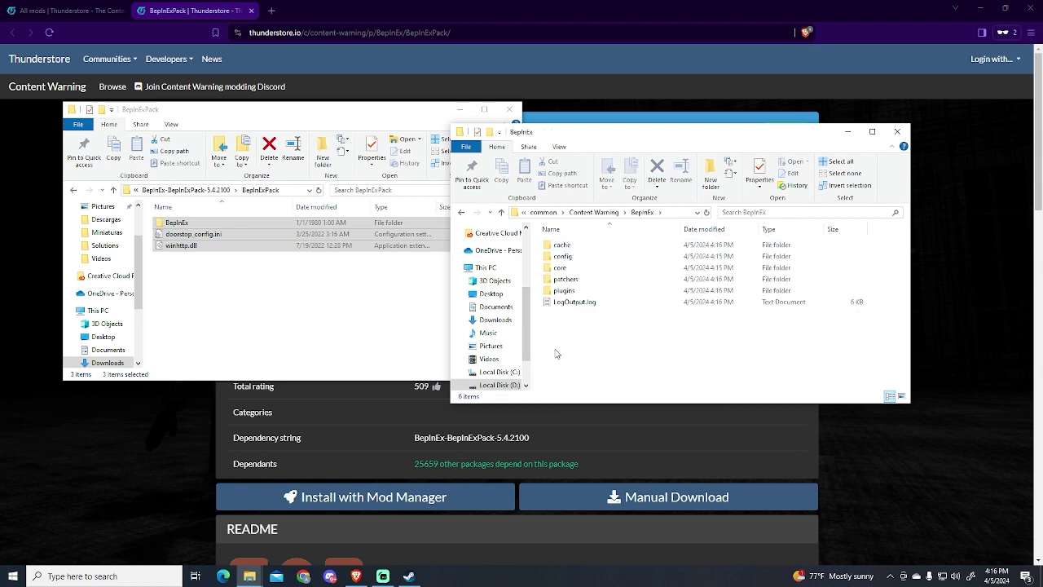
drag(601, 348, 678, 232)
click(612, 338)
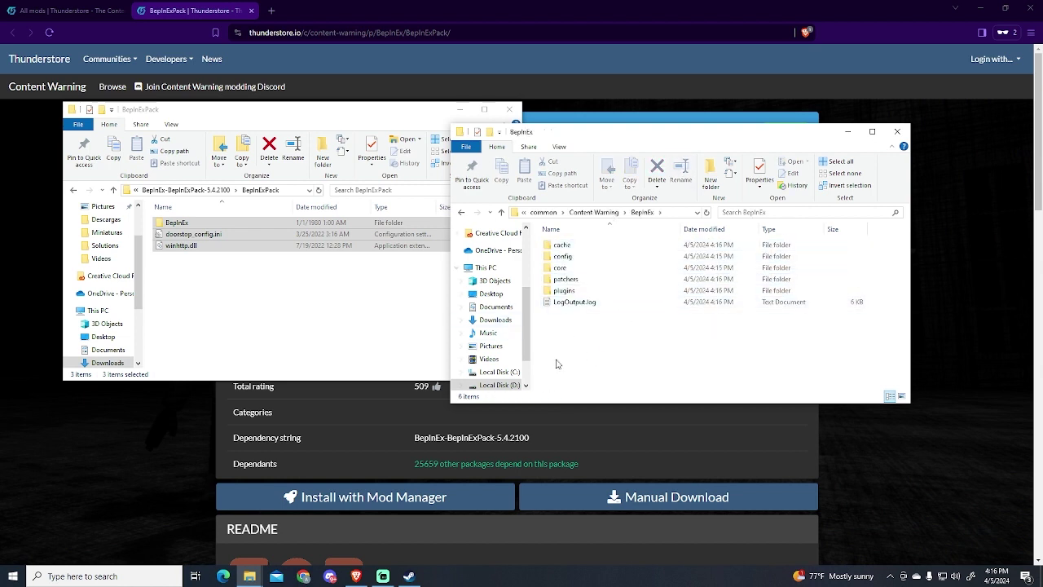
double_click(566, 290)
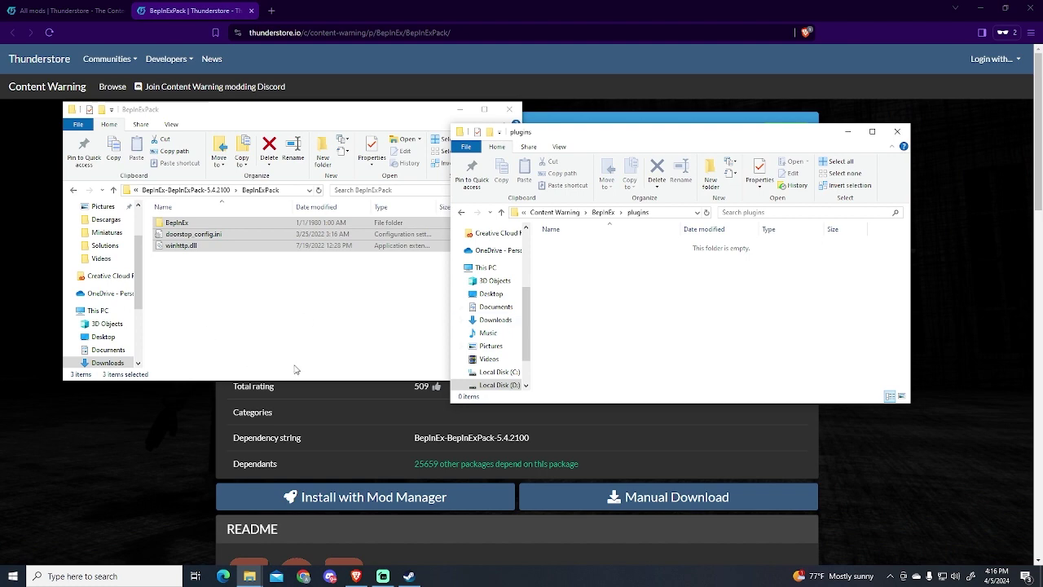
Switch back to Brave's Content Warning mod list on Thunderstore and search for "morecustomization".
click(143, 427)
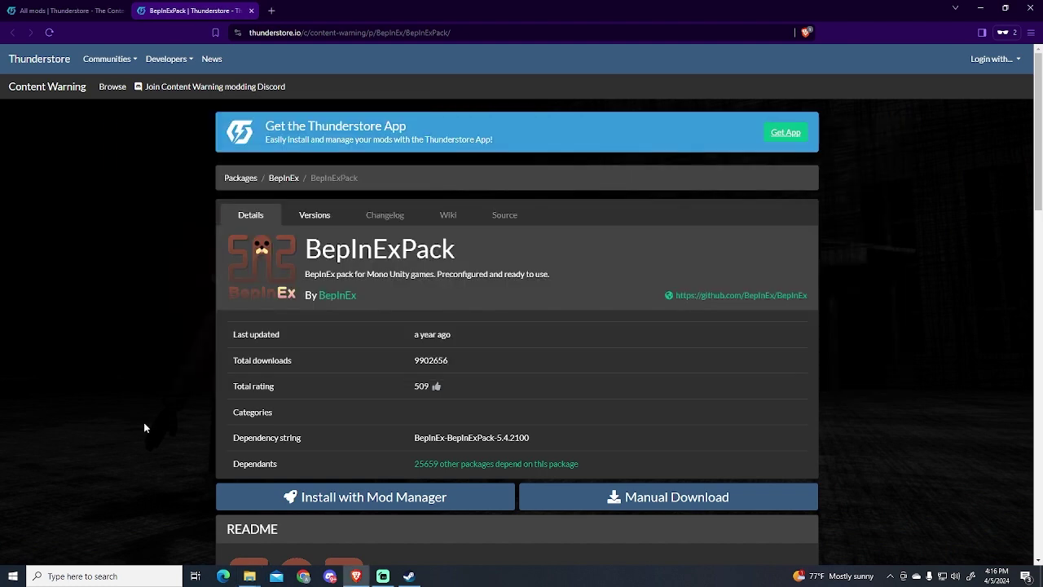
click(65, 11)
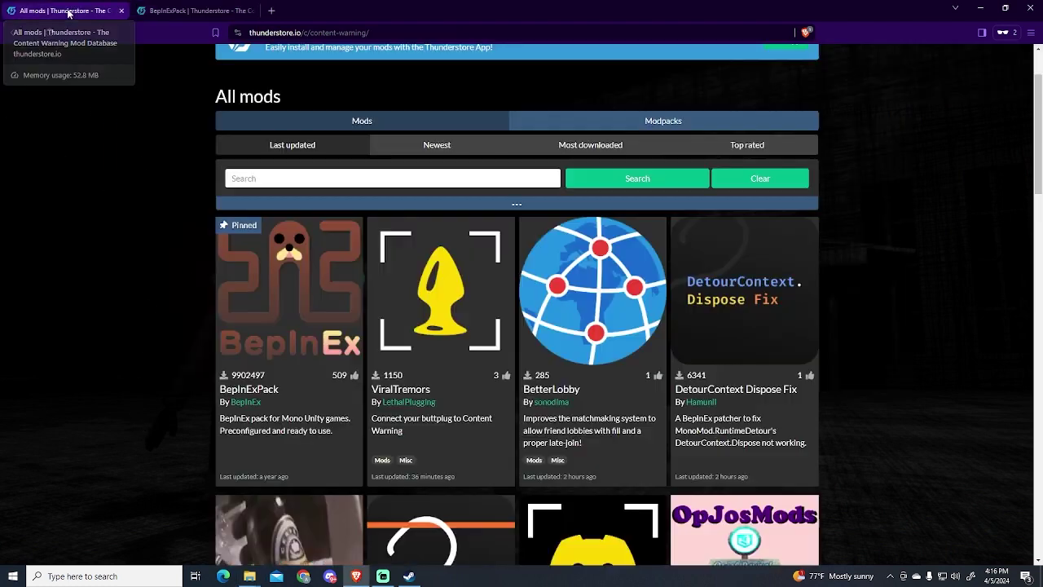
text(morecustomization)
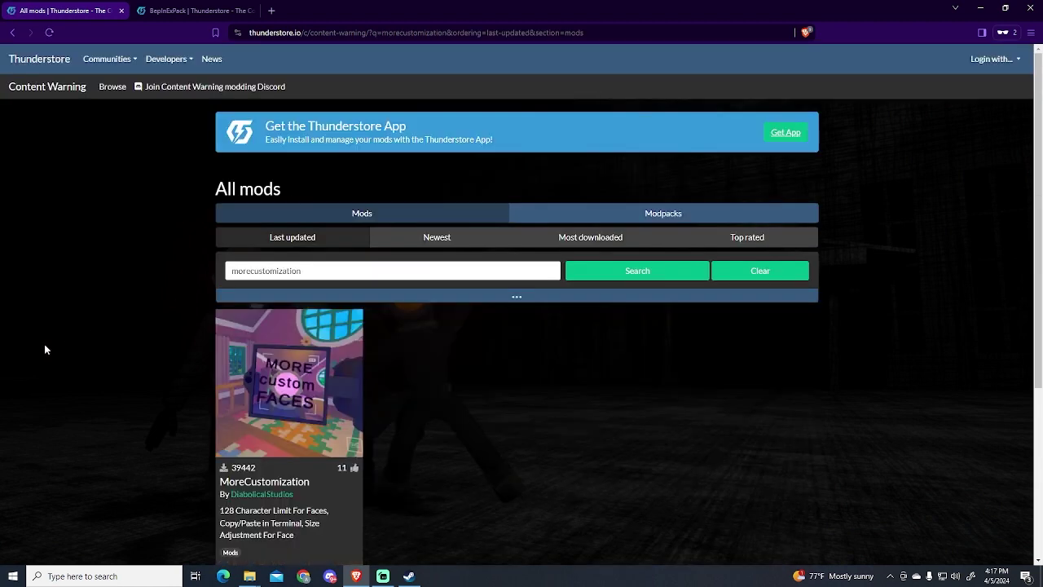
Open the MoreCustomization mod page and manually download DiabolicalStudios-MoreCustomization-1.0.3.zip to the Downloads folder.
scroll(114, 411, down, 1)
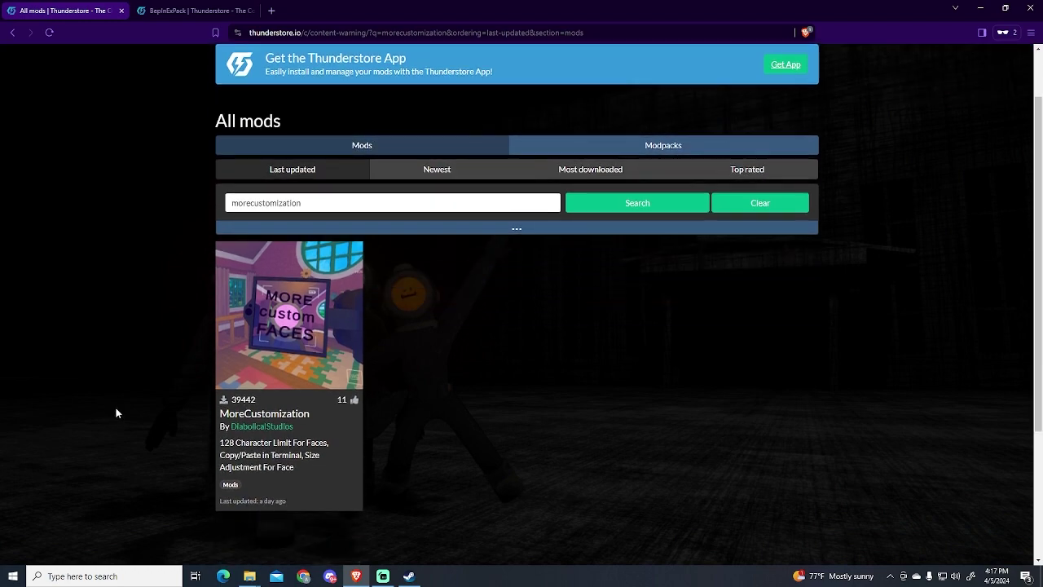
click(277, 330)
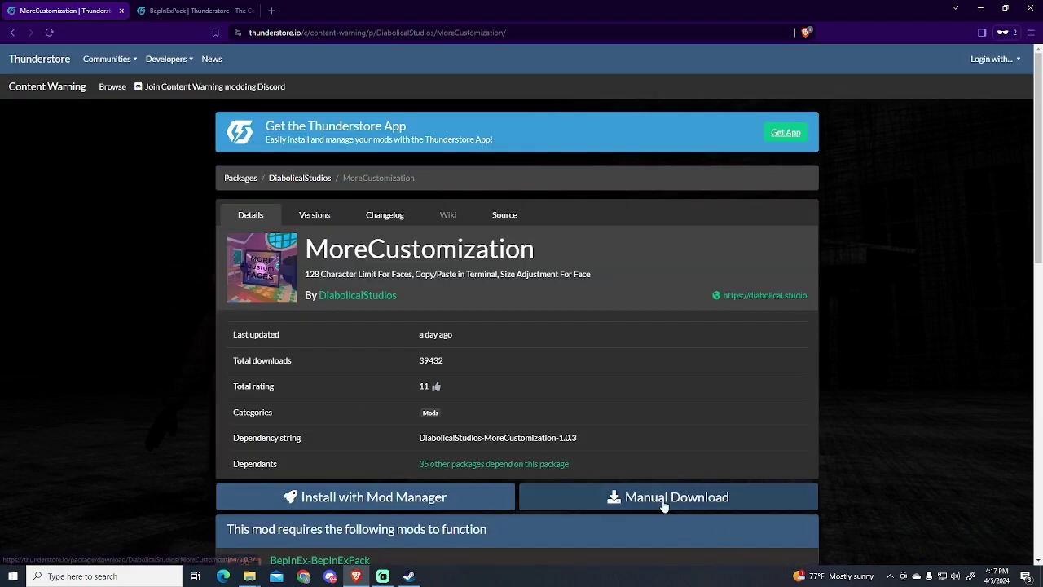
click(633, 502)
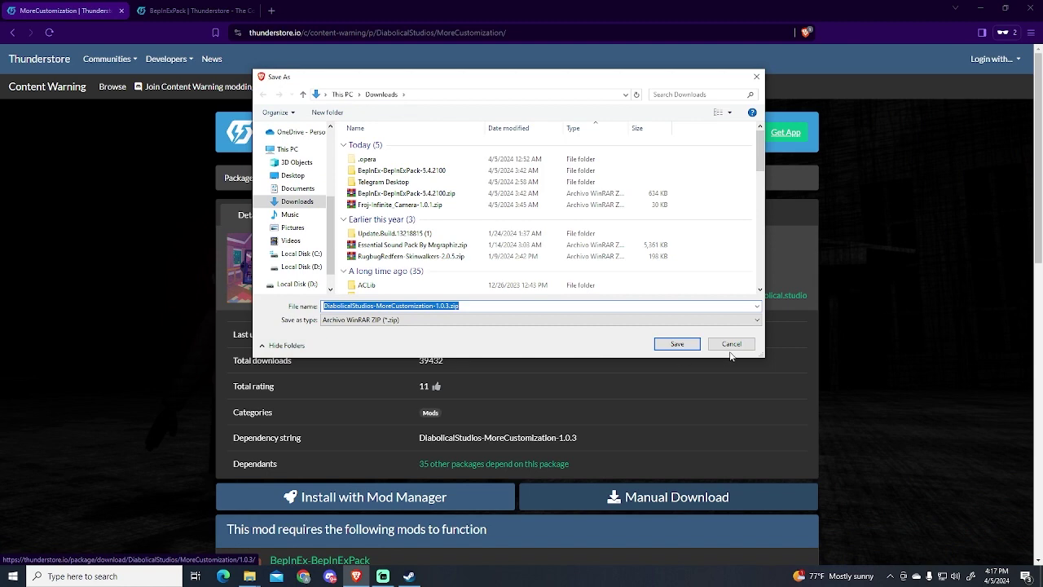
click(681, 344)
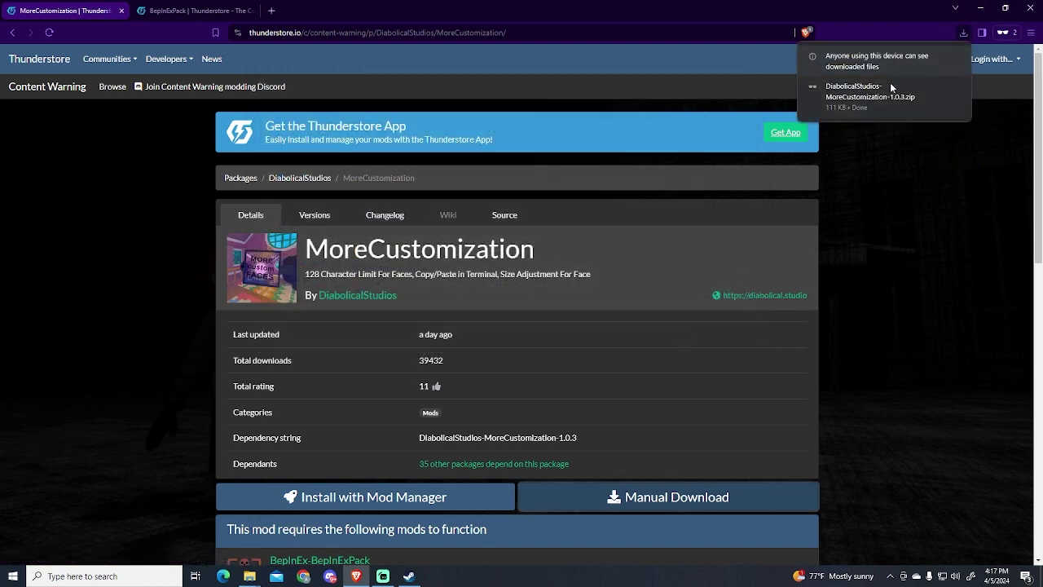
Open the downloaded MoreCustomization archive and copy FaceCustomization.dll into the game's BepInEx plugins folder.
click(870, 91)
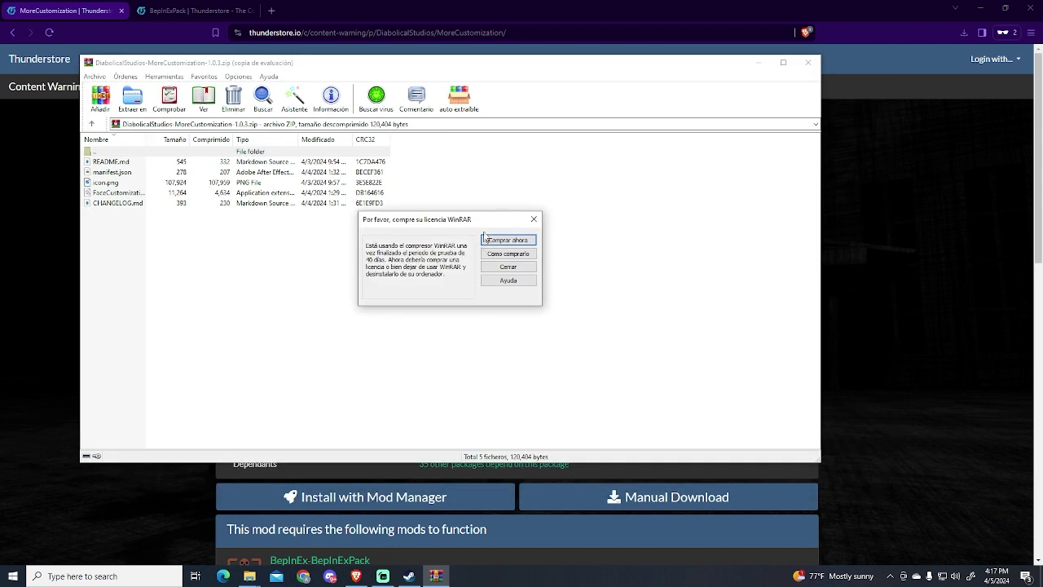
click(535, 219)
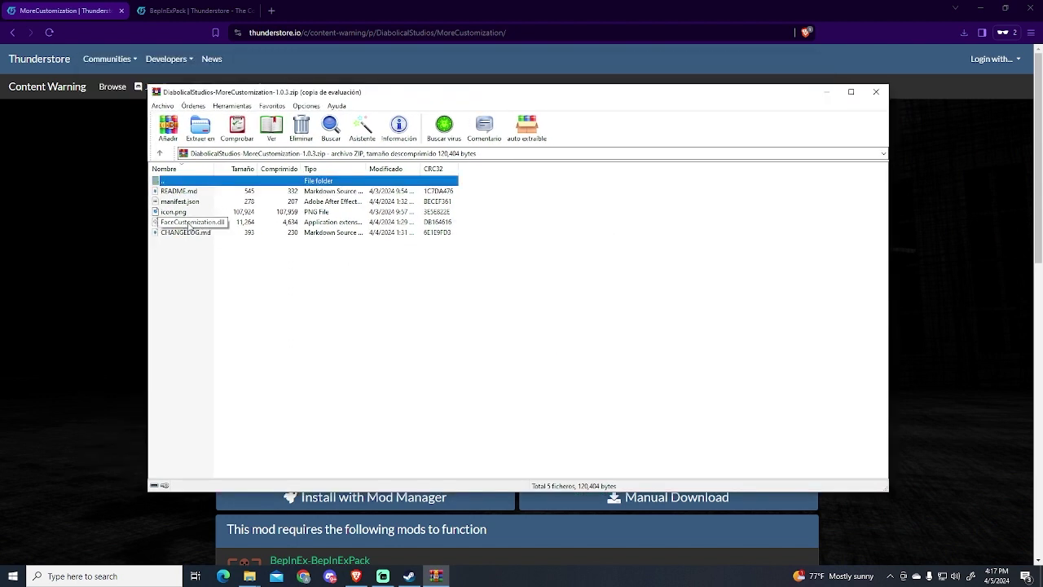
click(189, 222)
click(250, 575)
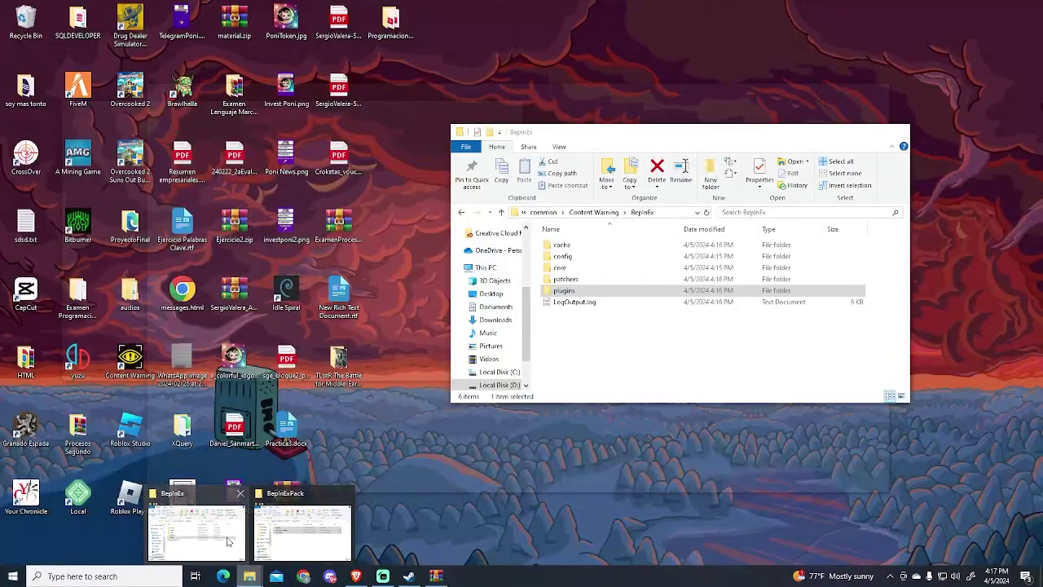
click(228, 538)
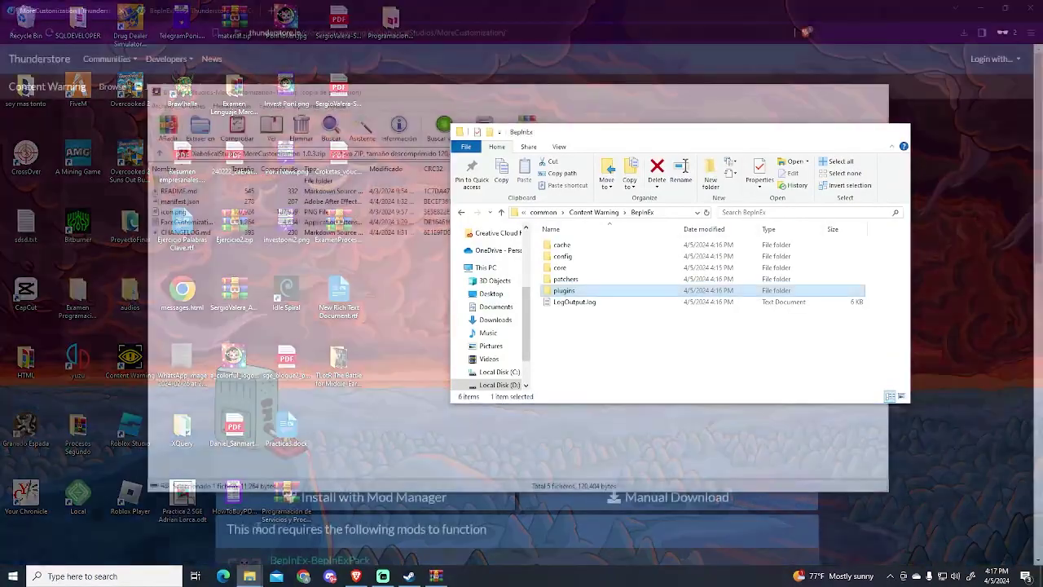
drag(231, 542, 601, 299)
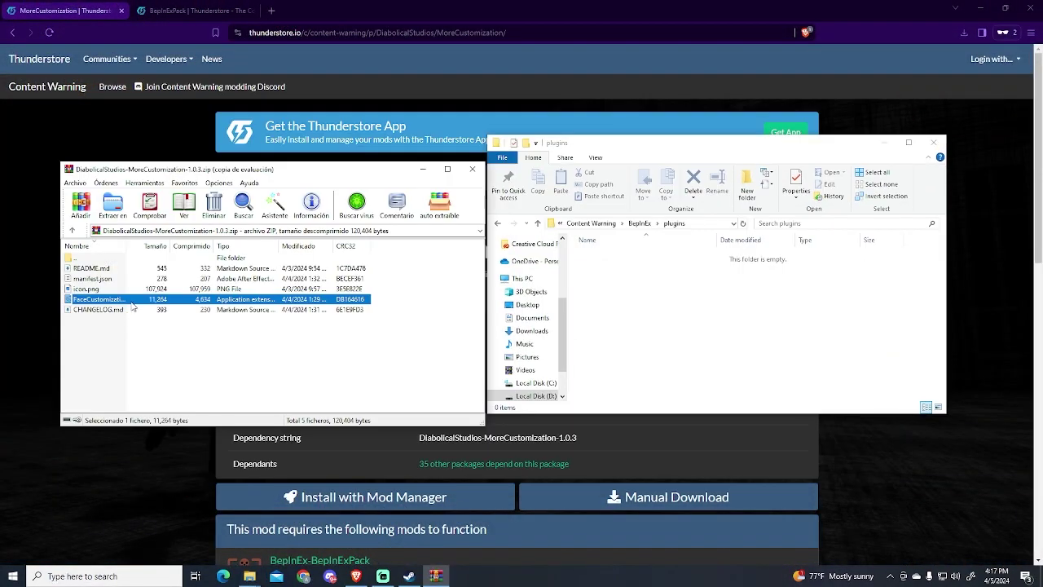
drag(438, 322, 725, 290)
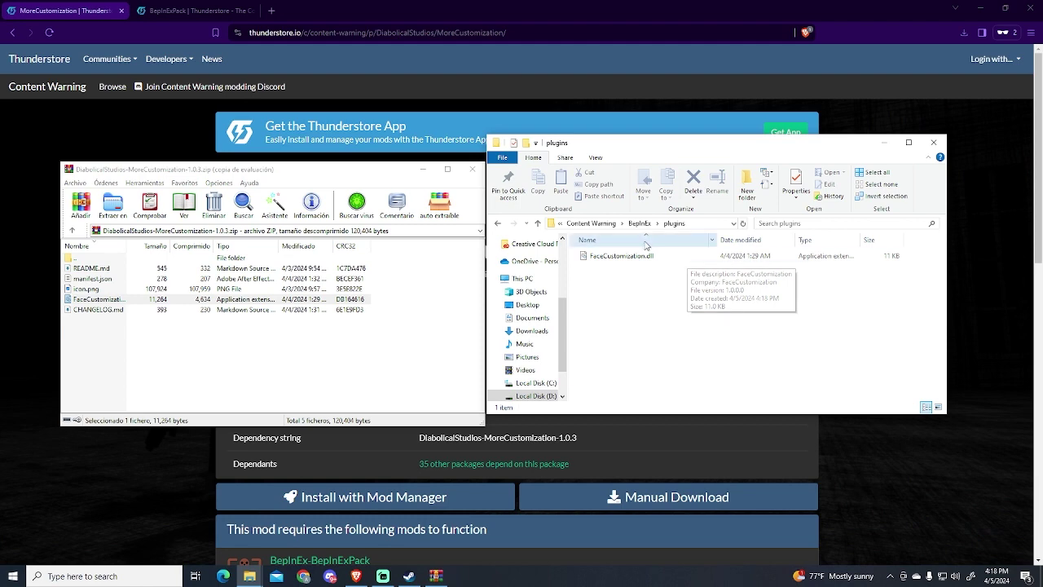
Return to the Content Warning game folder, run Content Warning.exe, and host a private game.
click(602, 227)
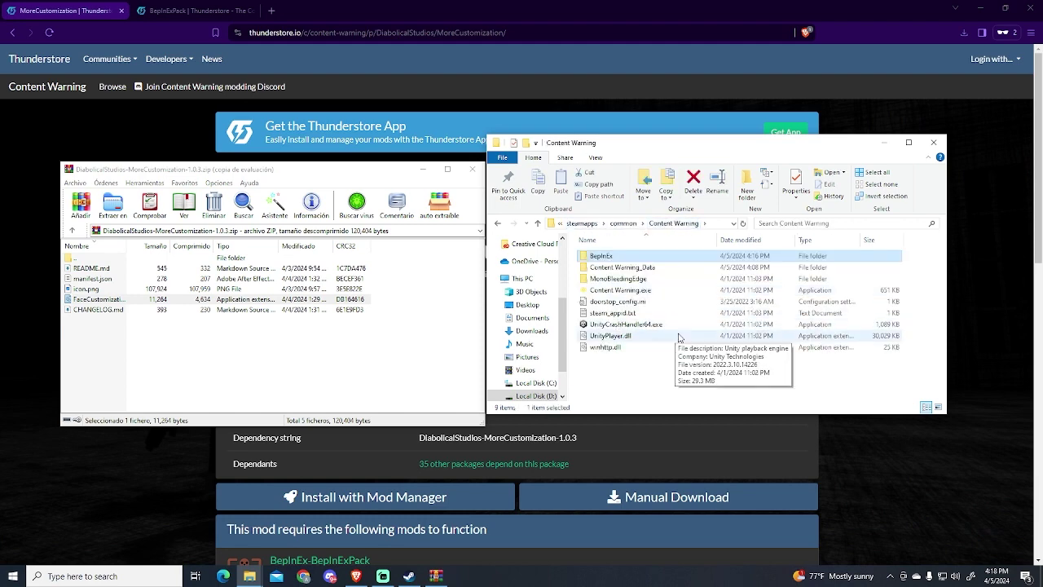
double_click(664, 298)
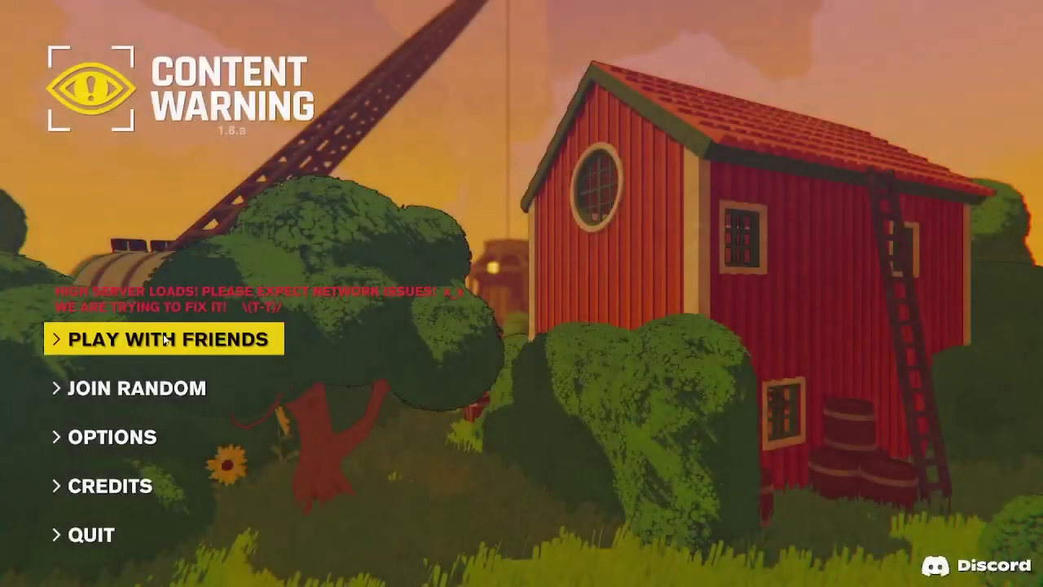
click(203, 339)
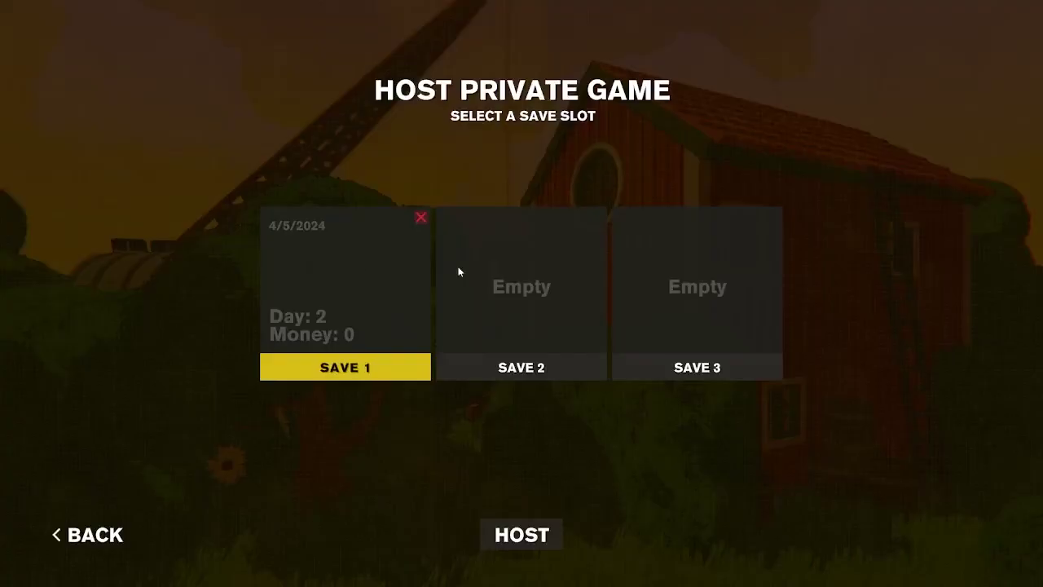
click(543, 547)
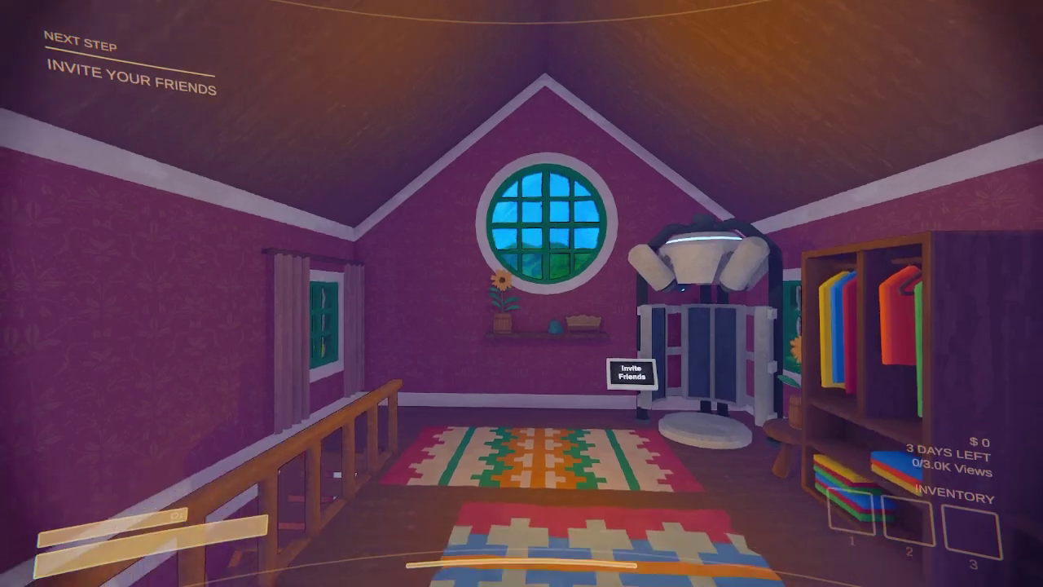
Add "tech solutions" after OwO in the face text at the face customization terminal and apply it.
key(w)
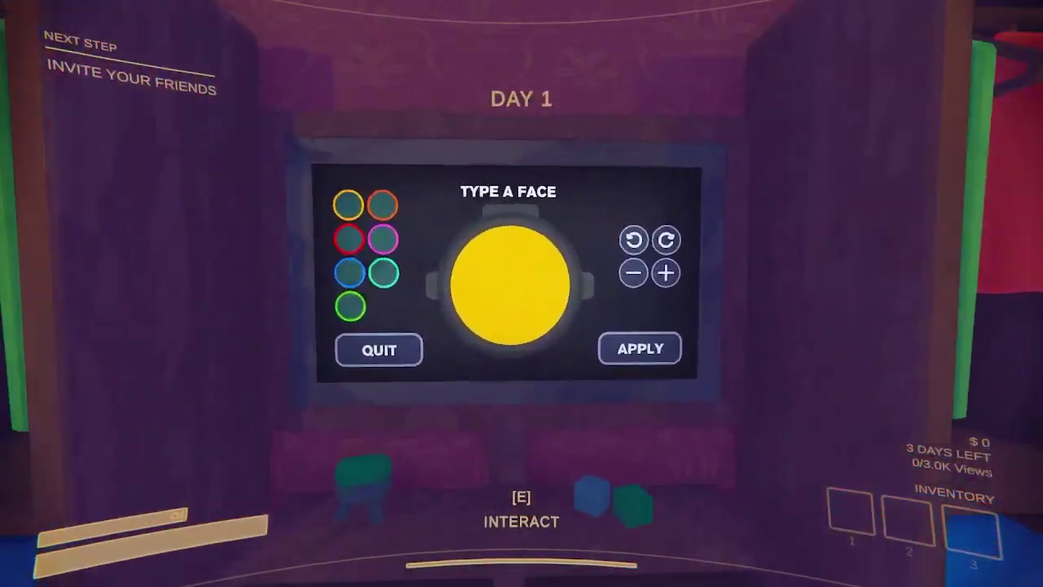
key(e)
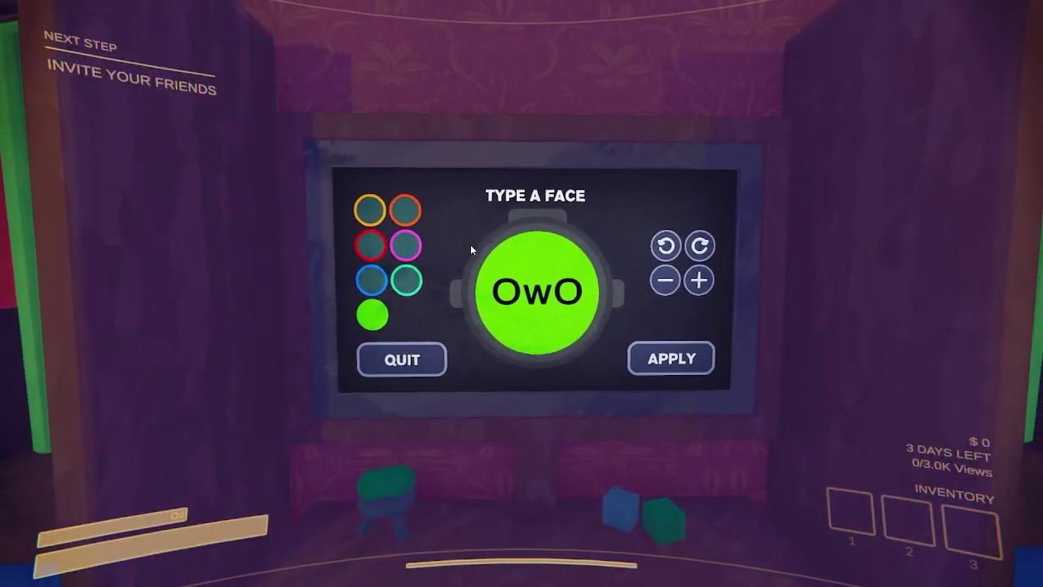
text(tech solutions)
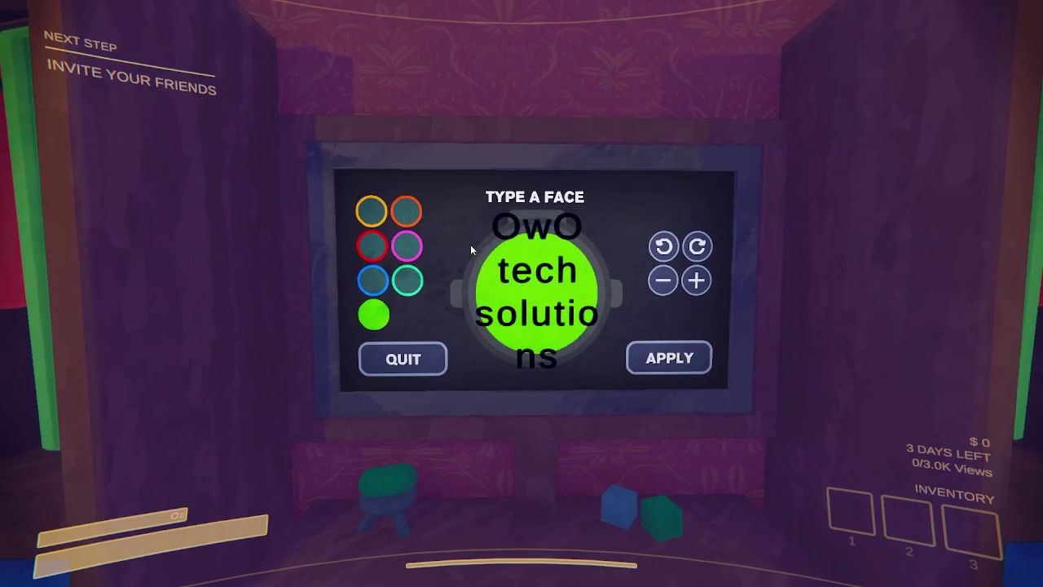
click(656, 356)
Leave the terminal, start the game, pick up the camera, and switch it to selfie mode to view the custom face.
key(w)
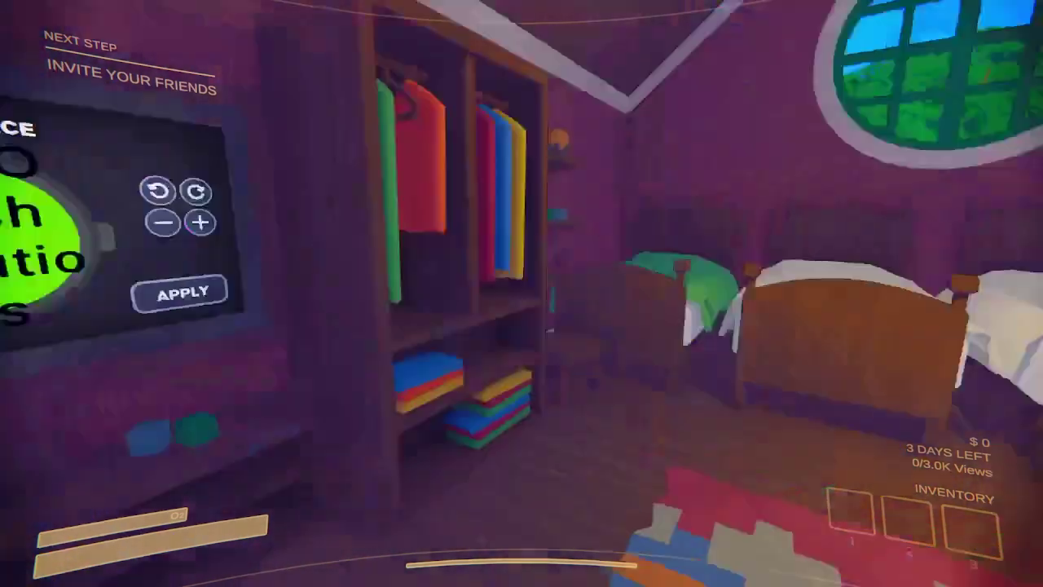
key(e)
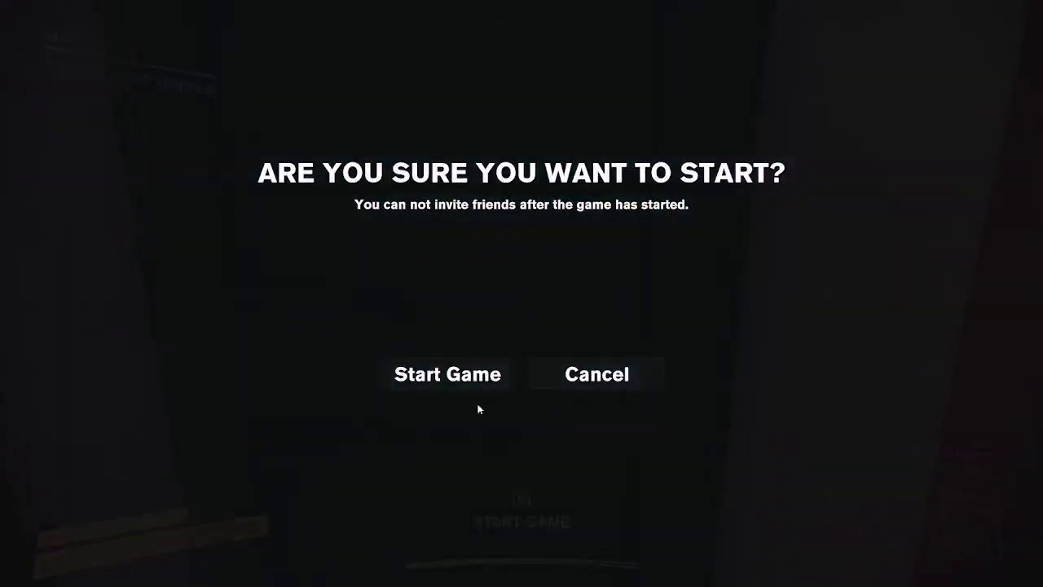
click(456, 373)
key(w)
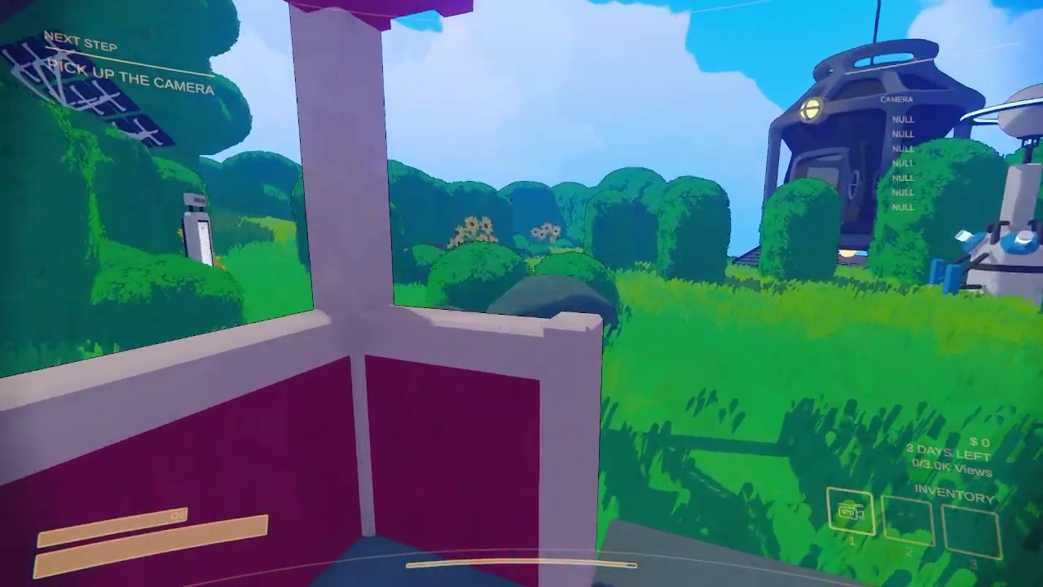
key(e)
key(r)
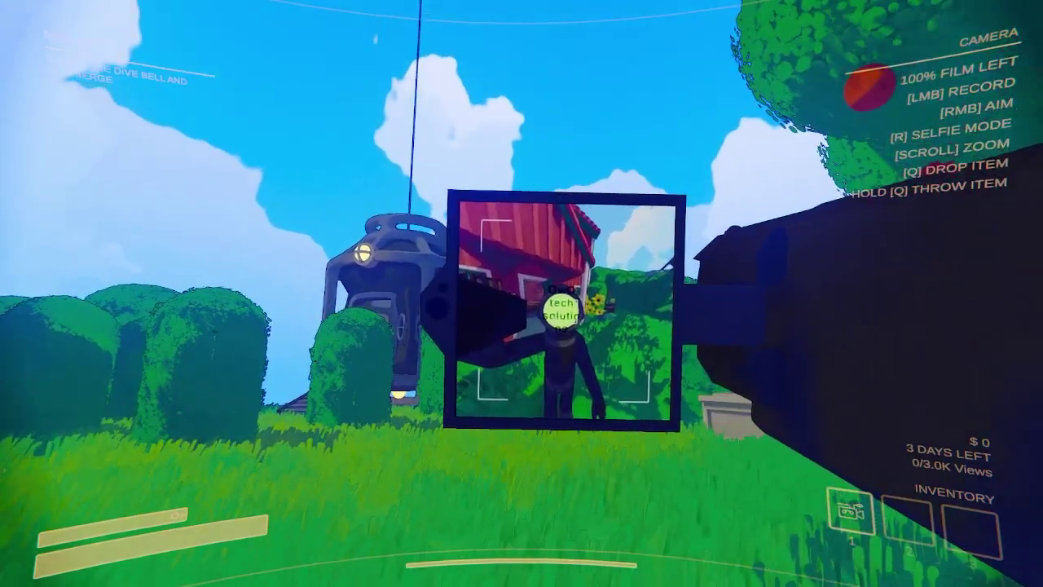
key(w)
key(shift)
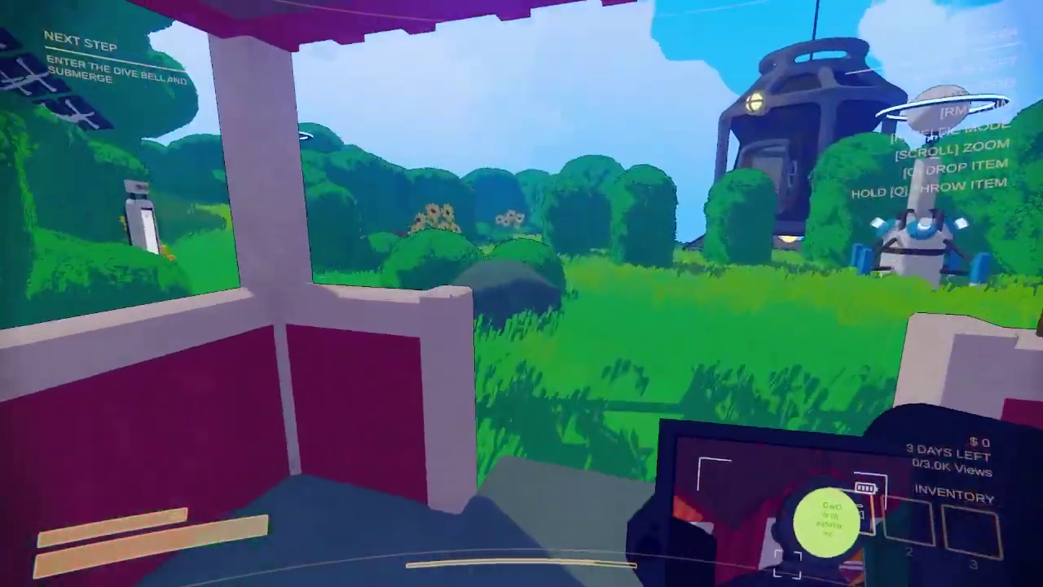
key(w)
key(space)
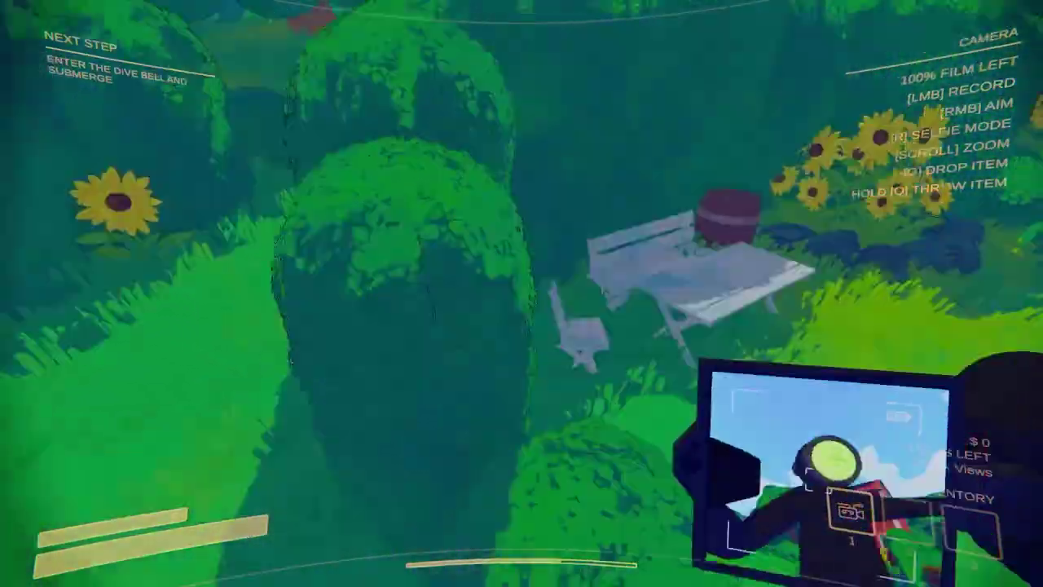
key(w)
key(space)
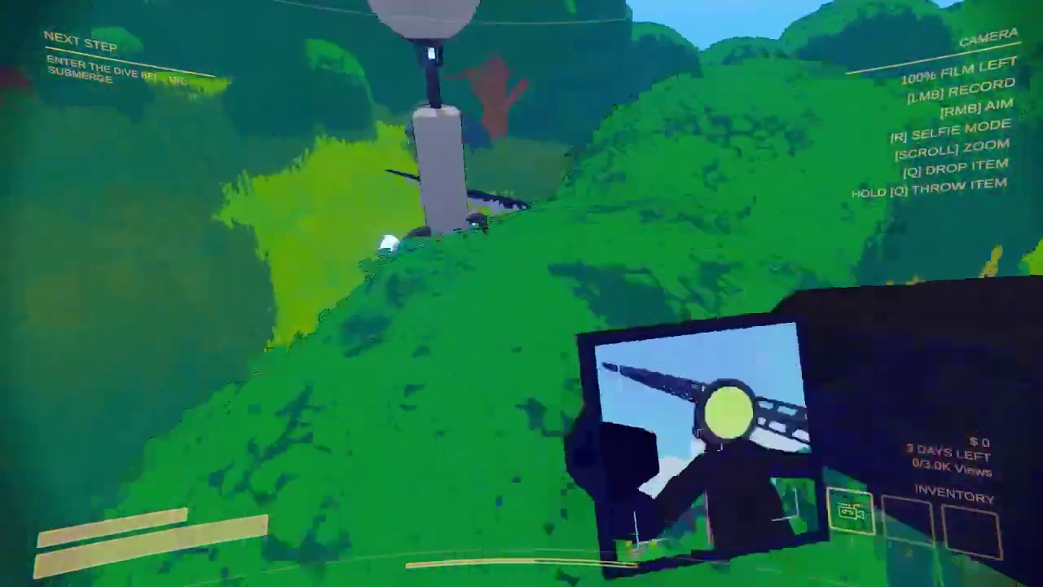
key(w)
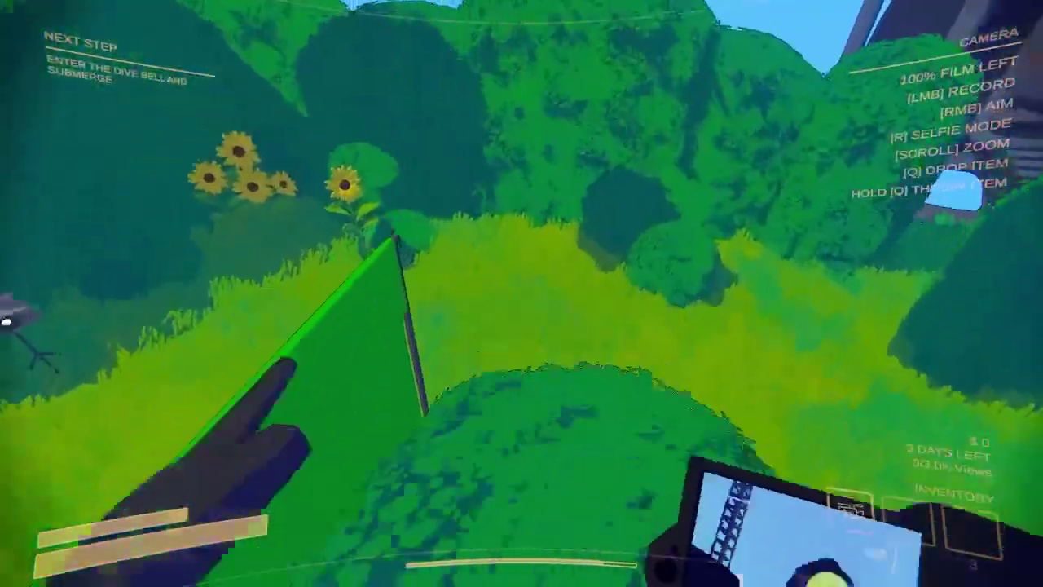